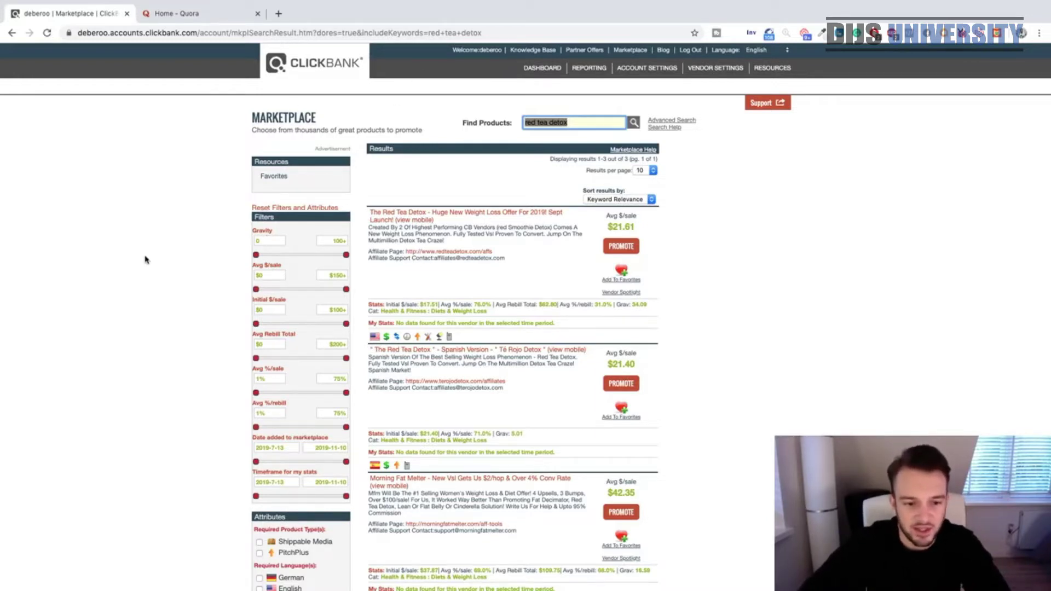
- Look over the marketplace results for "red tea detox" and open the sales page of the English Red Tea Detox offer
scroll(149, 259, "down", 5)
scroll(149, 259, "down", 5)
scroll(150, 259, "up", 15)
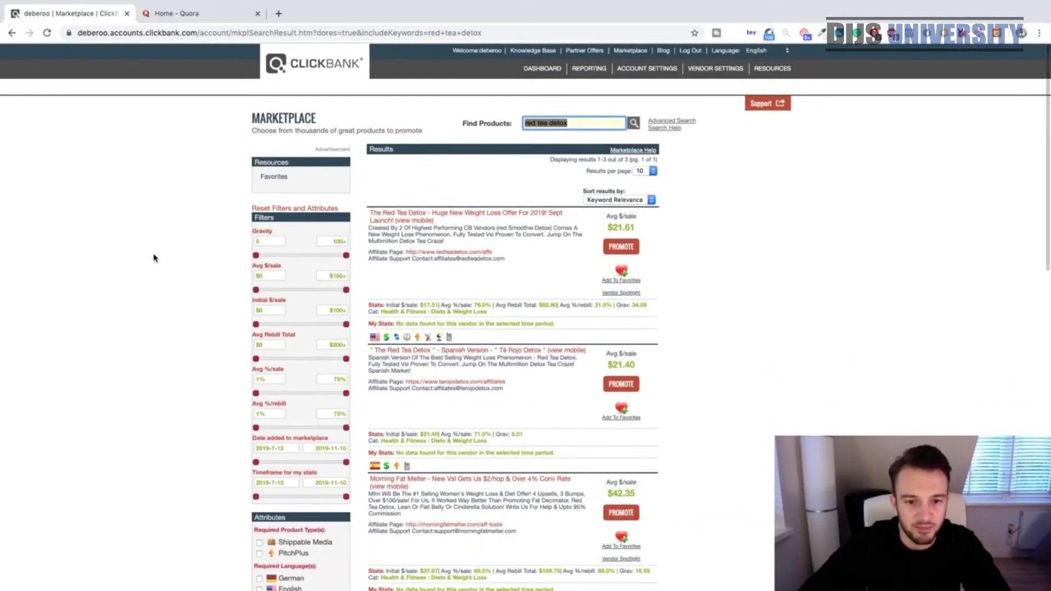
scroll(202, 99, "down", 1)
scroll(202, 99, "up", 1)
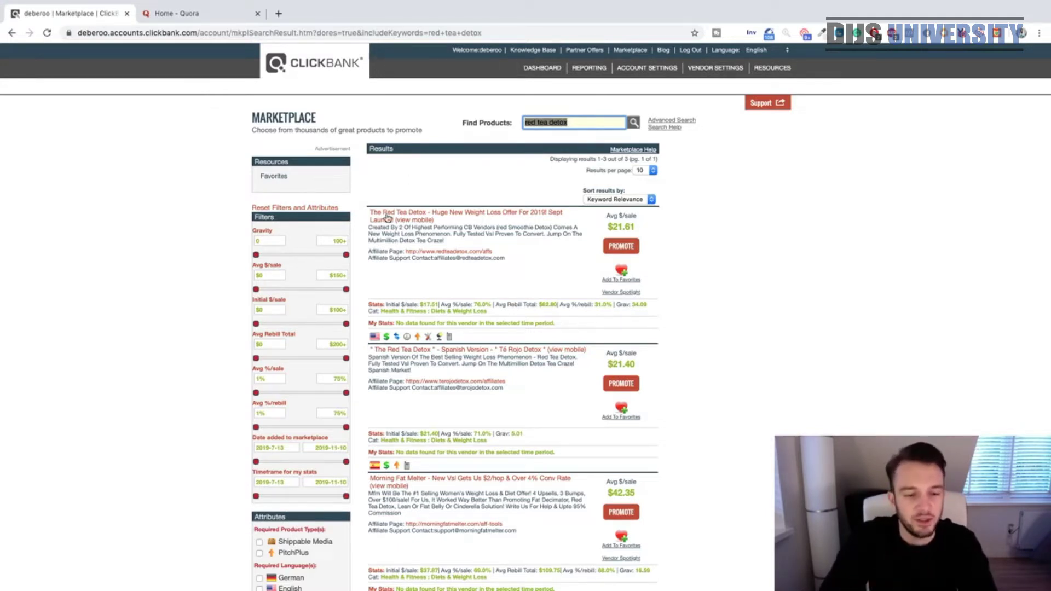
left_click(224, 258)
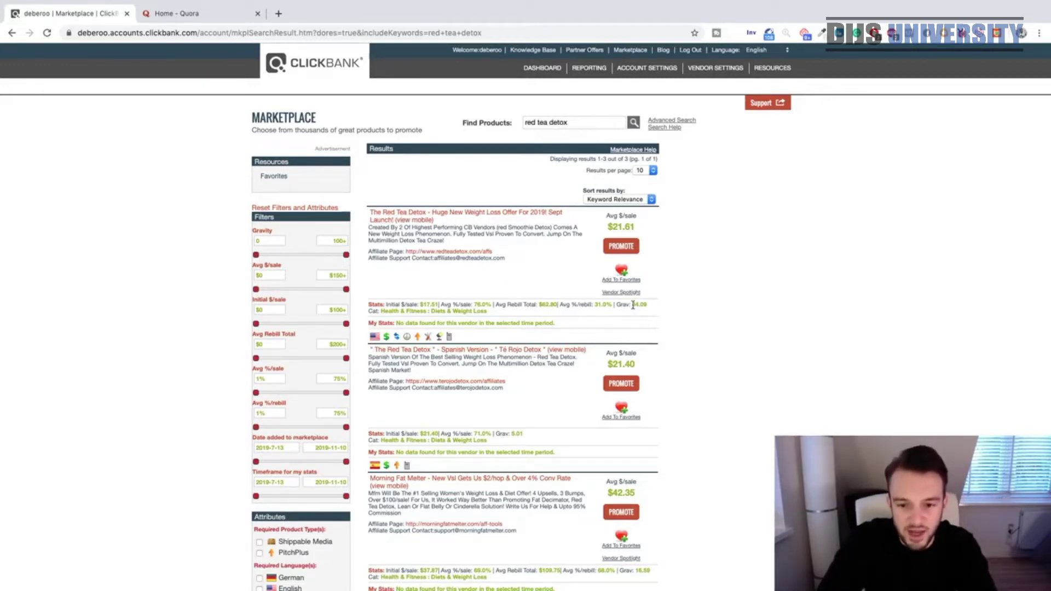
scroll(635, 305, "down", 1)
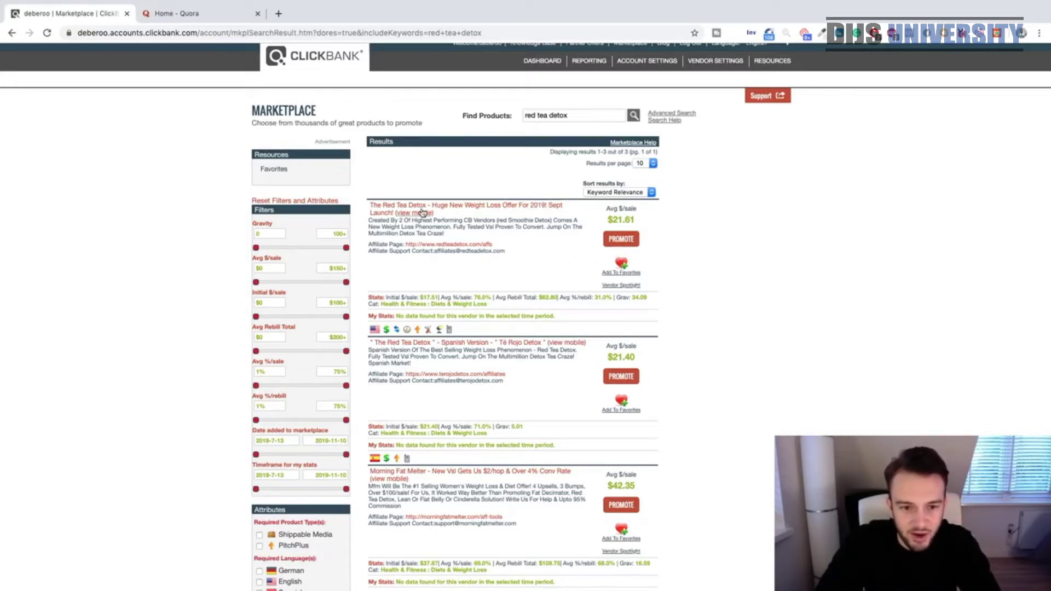
left_click(399, 206)
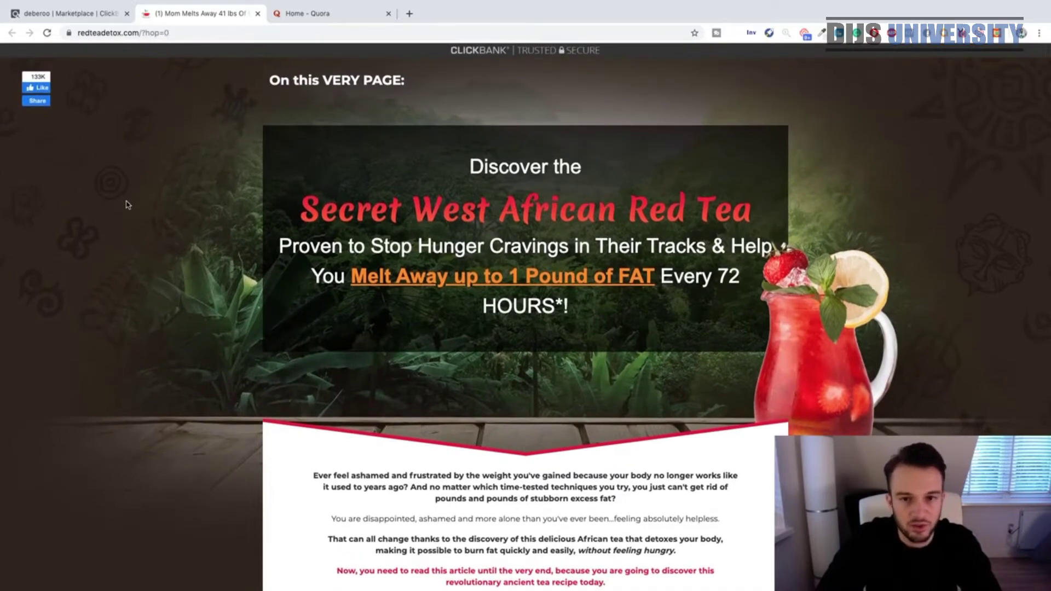
- Skim the headline and opening claims of the Red Tea Detox sales page
scroll(127, 205, "down", 7)
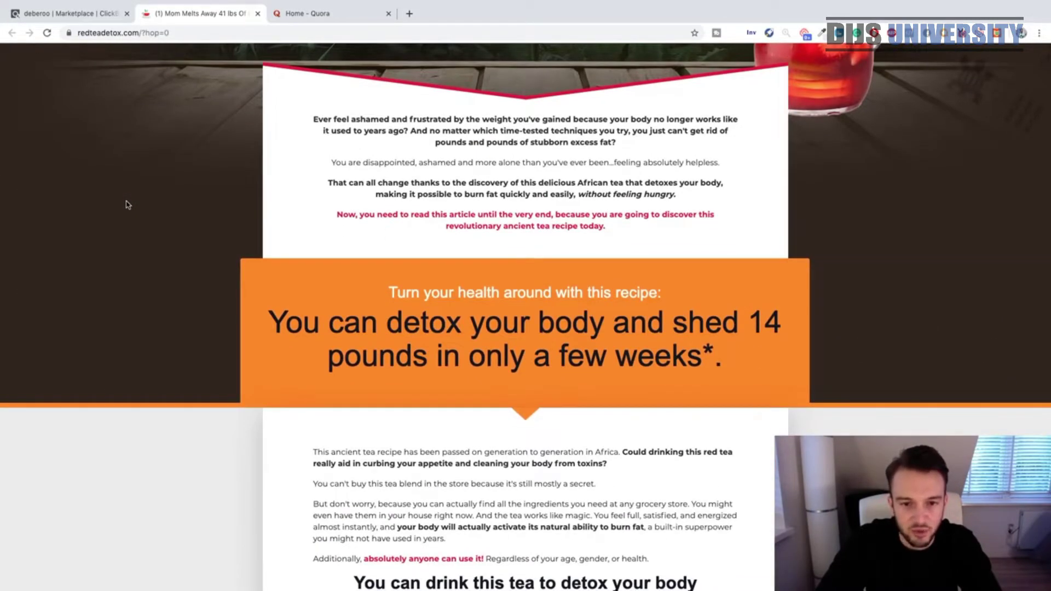
scroll(127, 205, "up", 1)
scroll(127, 204, "down", 1)
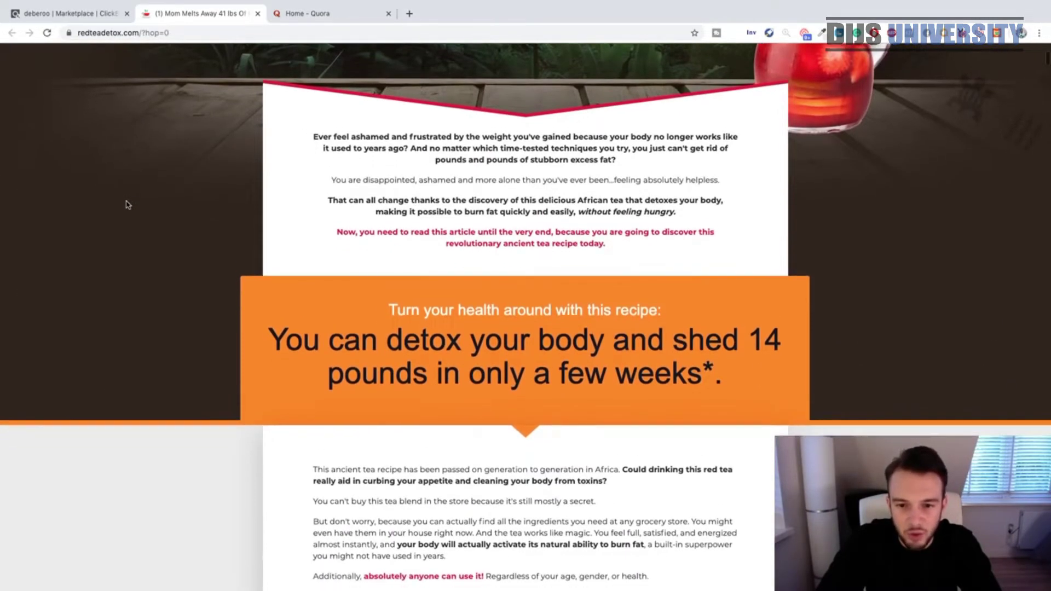
scroll(127, 205, "down", 7)
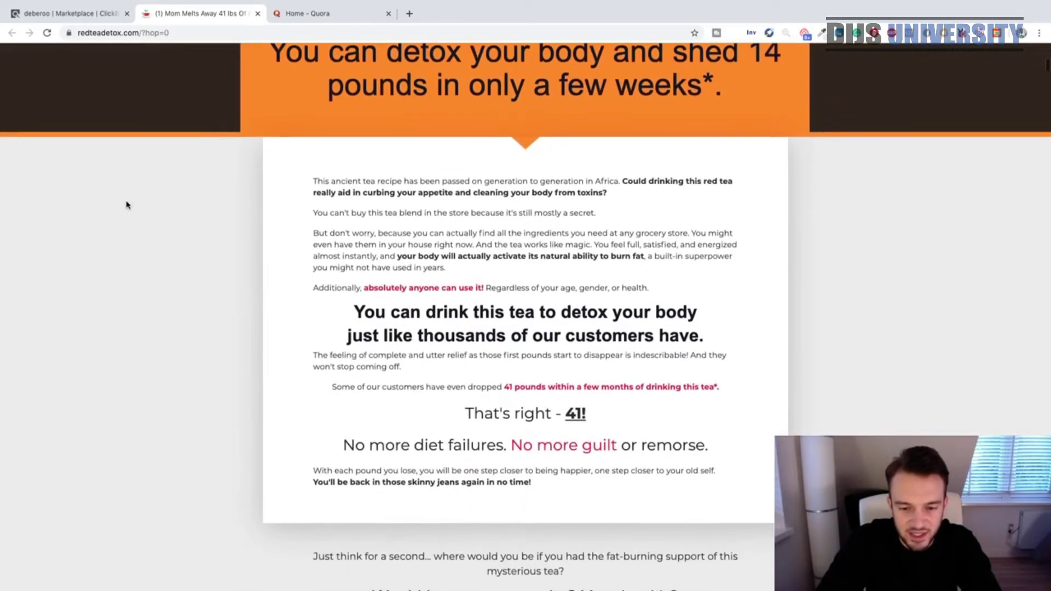
scroll(127, 205, "down", 1)
scroll(127, 205, "down", 4)
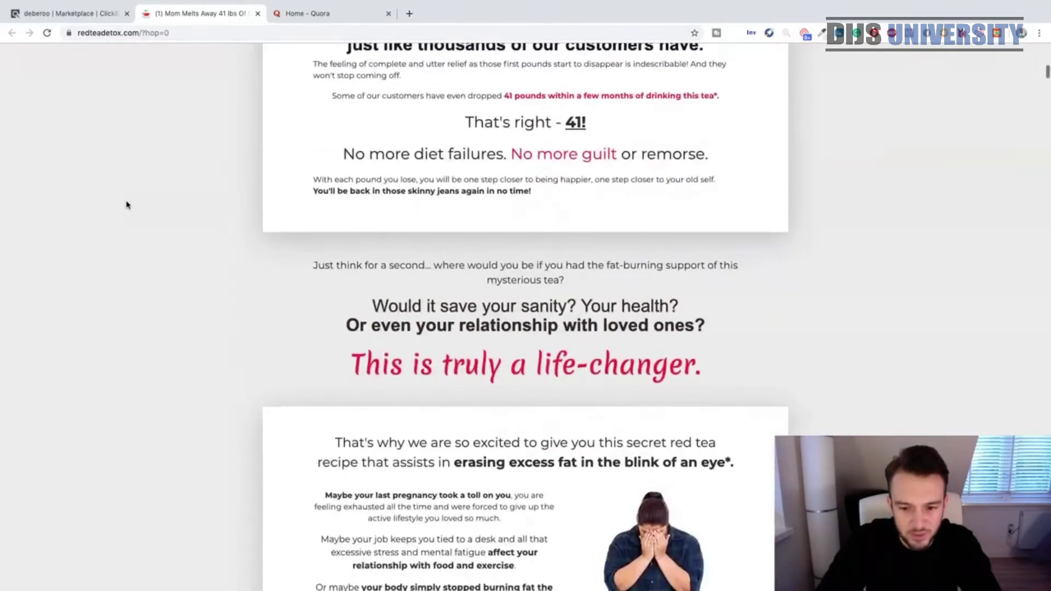
scroll(127, 205, "up", 20)
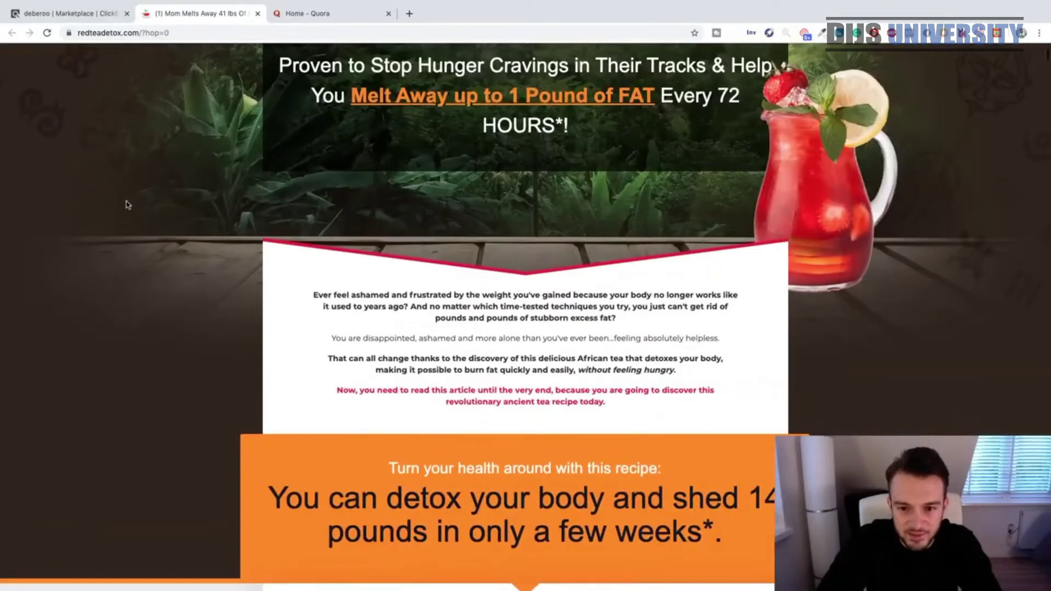
scroll(366, 333, "up", 2)
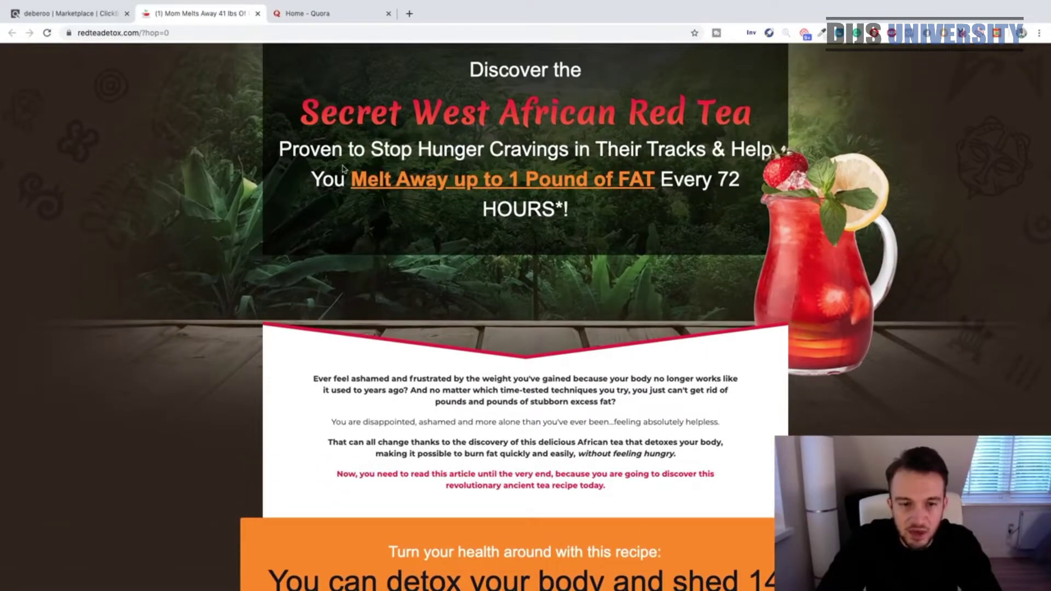
- Review the sales page copy from the introduction down past the 5 New Fat-Shrinking Rules section
scroll(467, 358, "down", 3)
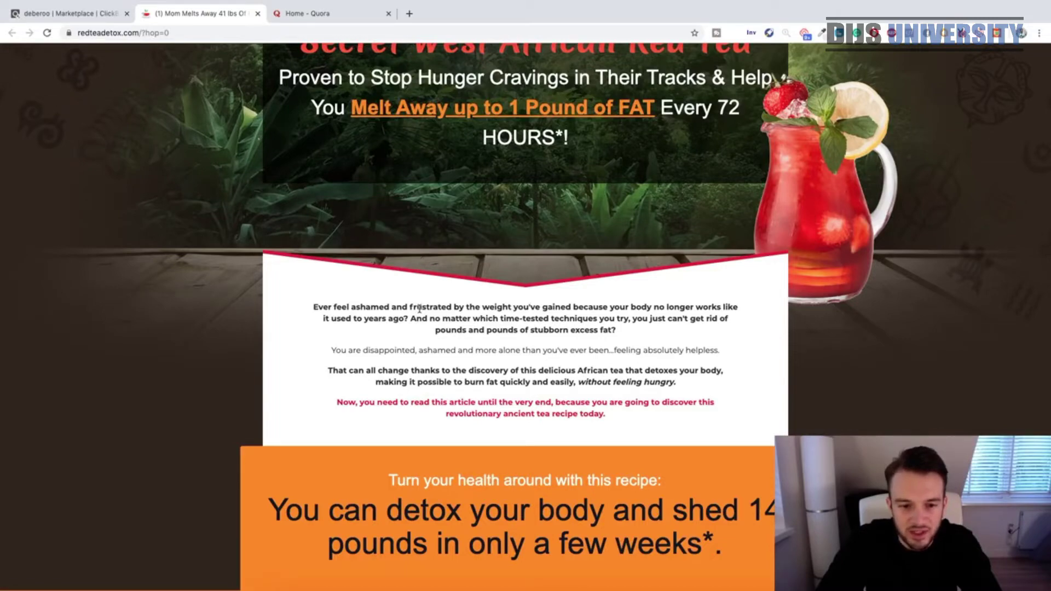
scroll(420, 309, "down", 18)
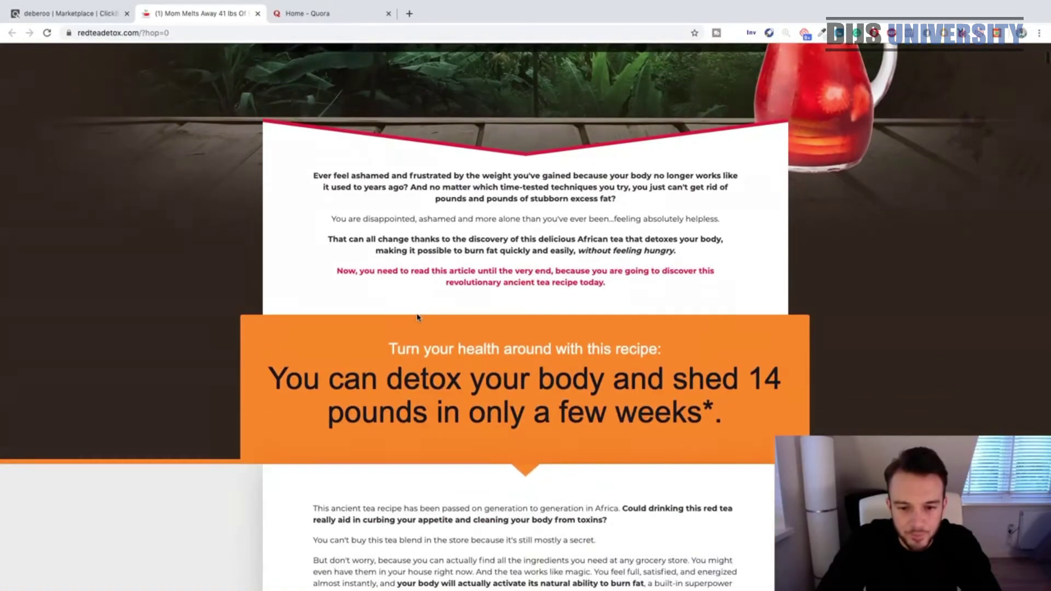
scroll(419, 314, "down", 2)
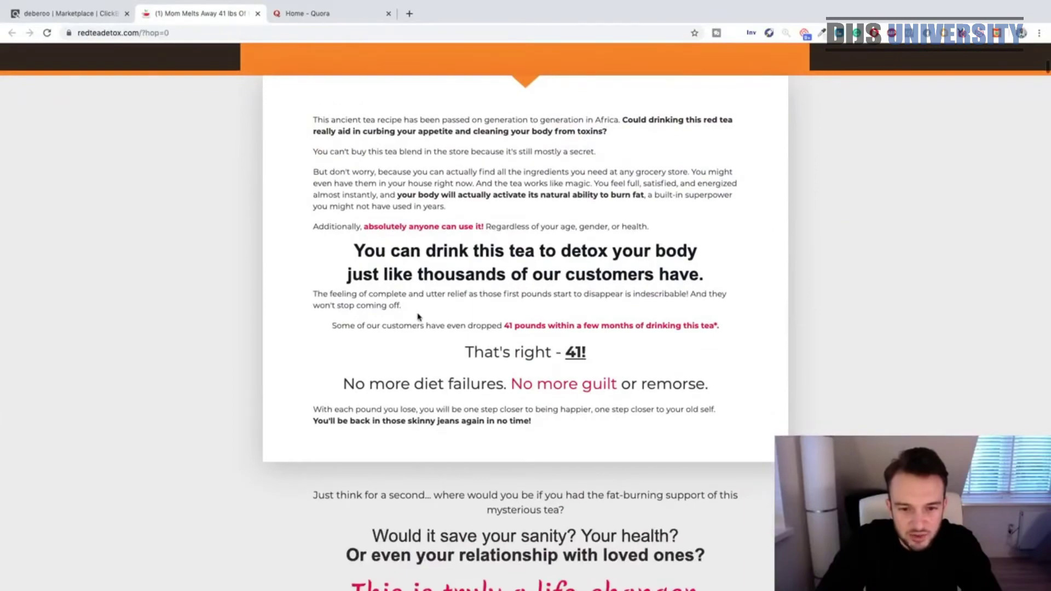
scroll(418, 316, "up", 20)
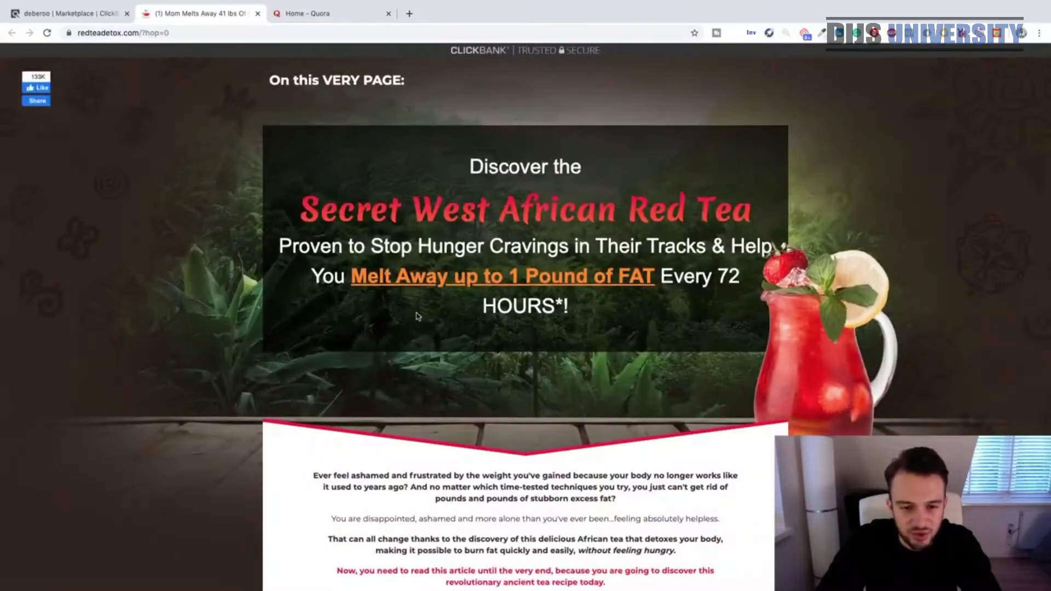
scroll(417, 315, "down", 15)
scroll(417, 313, "up", 3)
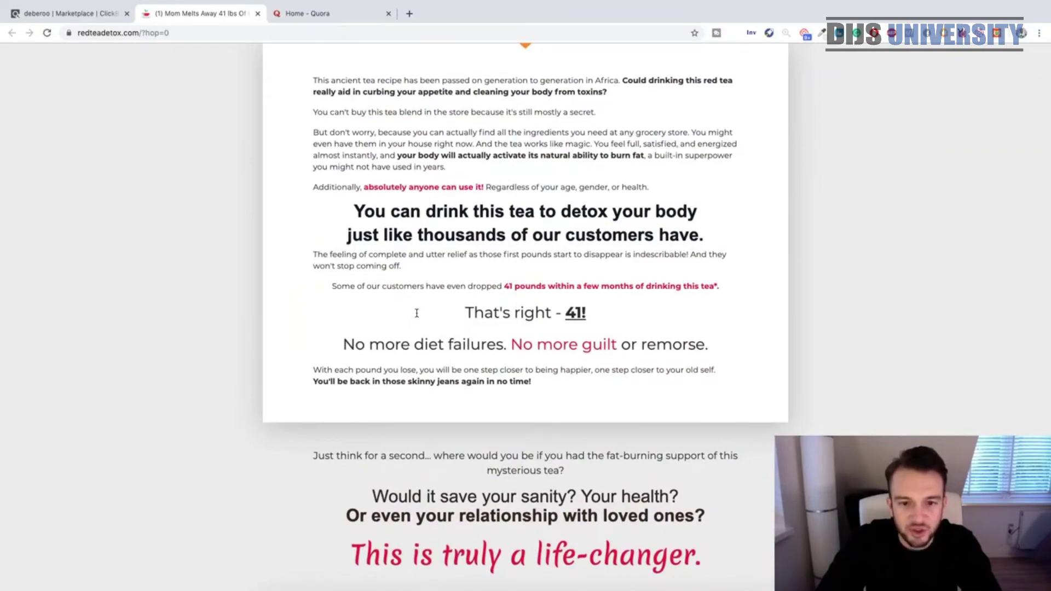
scroll(416, 316, "down", 18)
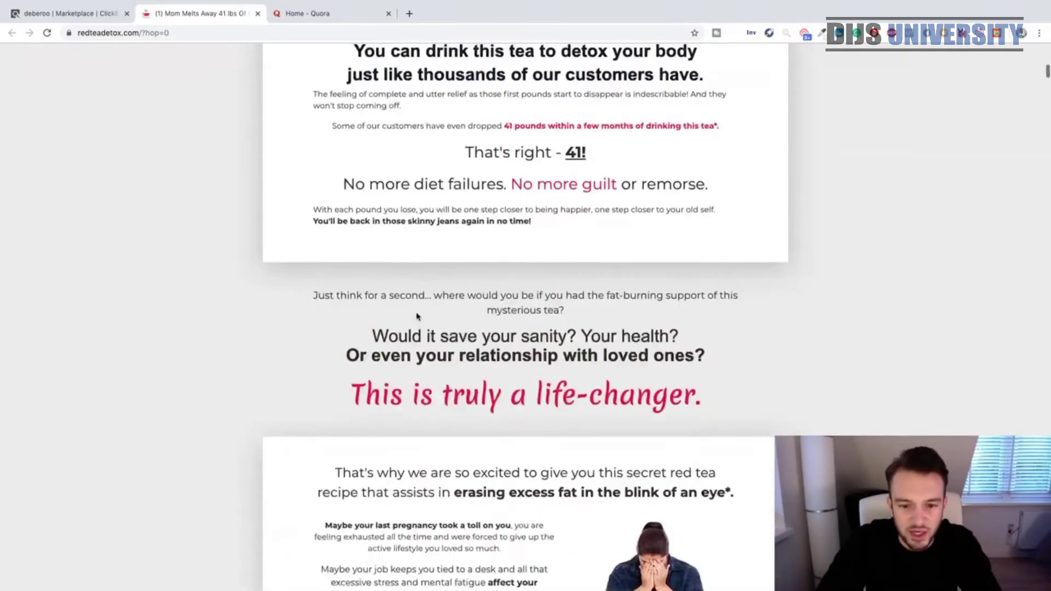
scroll(417, 316, "down", 20)
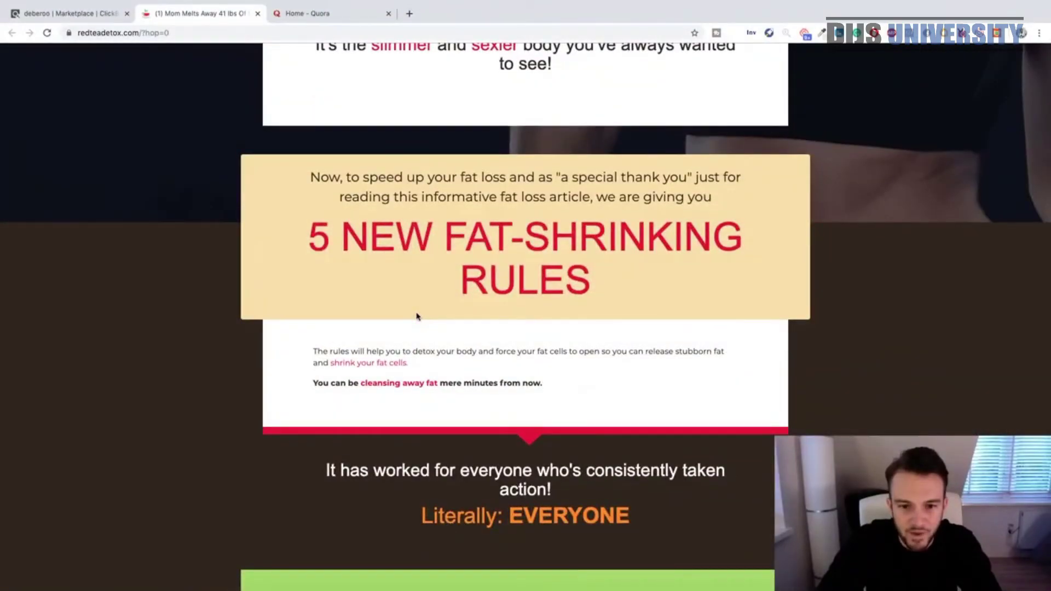
scroll(417, 316, "down", 14)
scroll(417, 317, "up", 20)
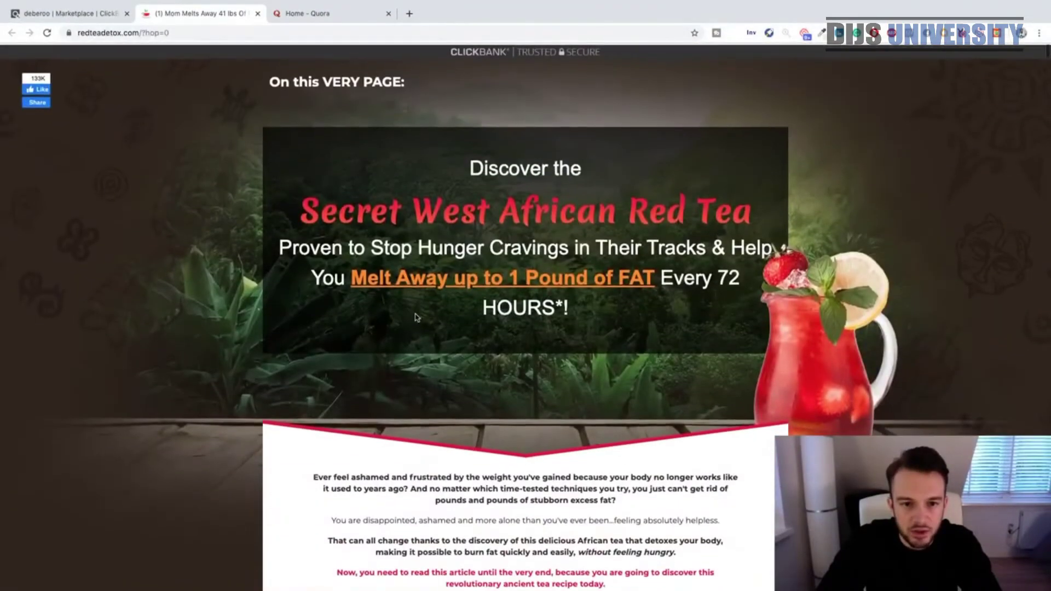
- Read through the full sales pitch down to the product's cart offer and check its price
scroll(469, 282, "down", 10)
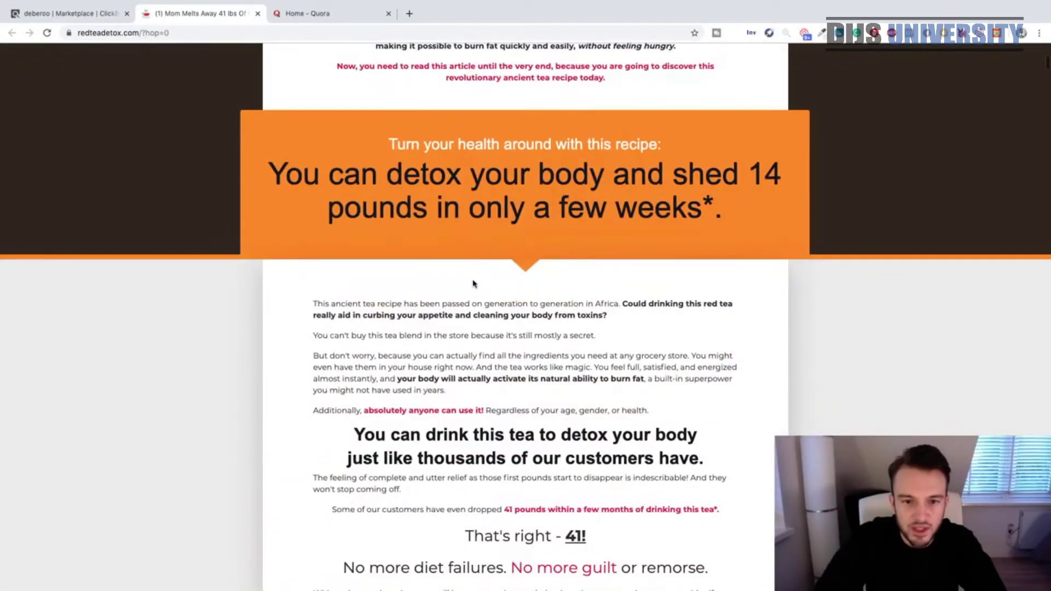
scroll(476, 281, "down", 5)
scroll(476, 281, "down", 20)
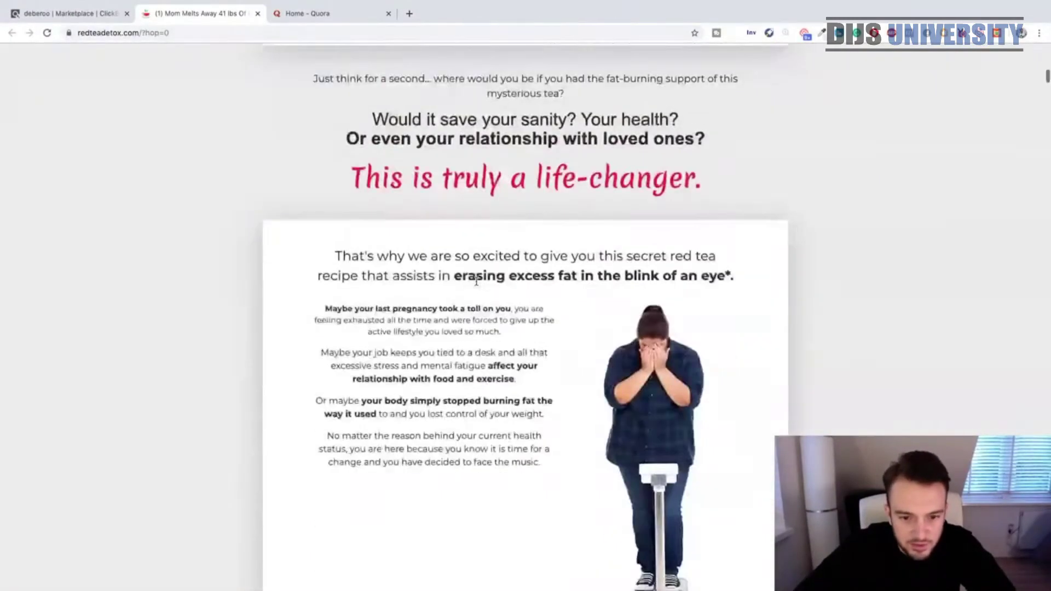
scroll(476, 280, "down", 20)
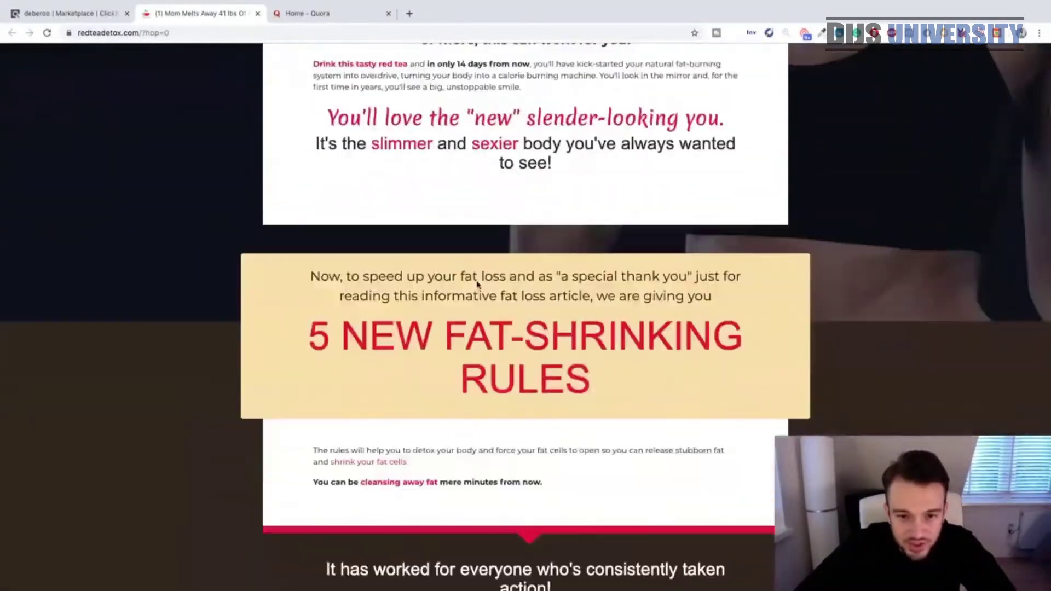
scroll(486, 336, "down", 20)
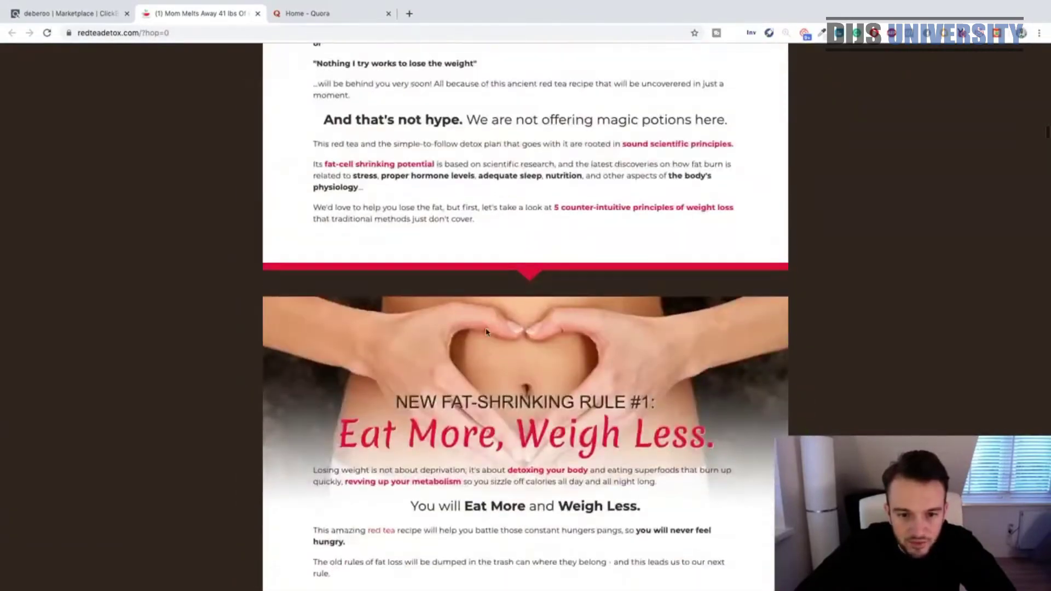
scroll(486, 332, "down", 20)
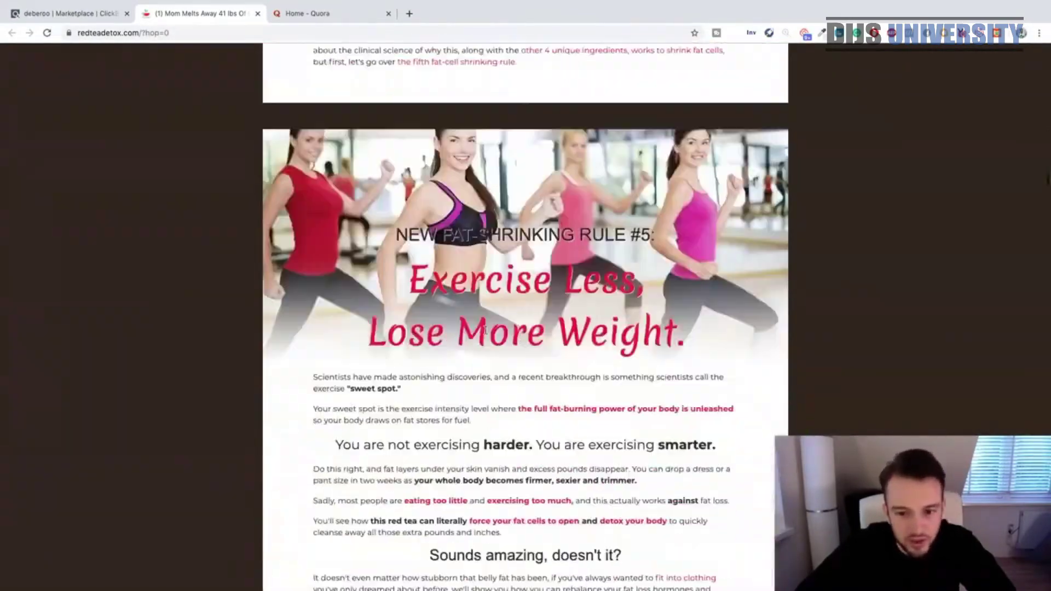
scroll(510, 343, "down", 20)
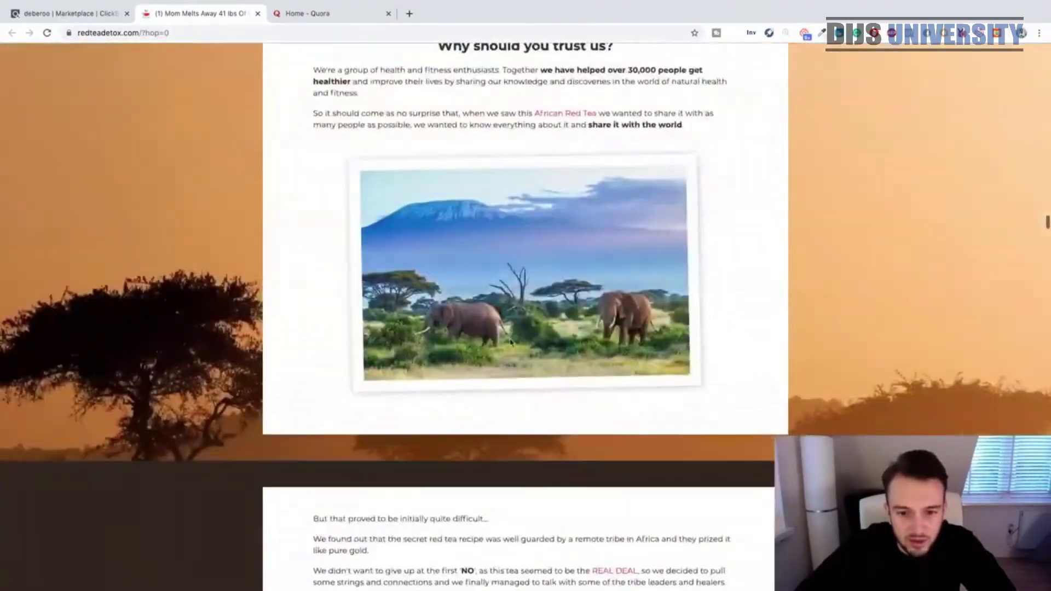
scroll(510, 344, "down", 10)
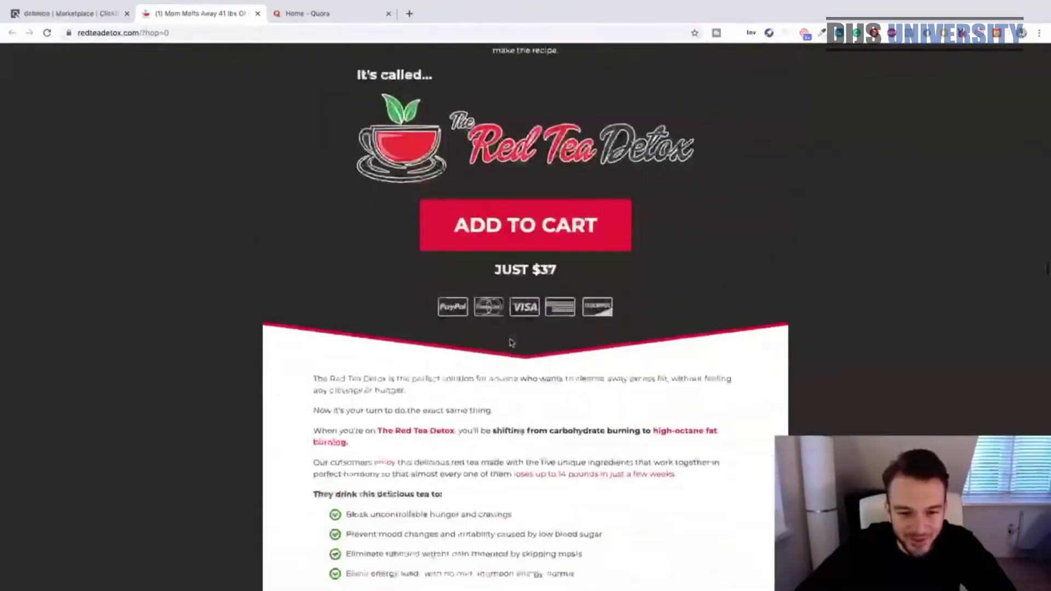
scroll(529, 246, "up", 1)
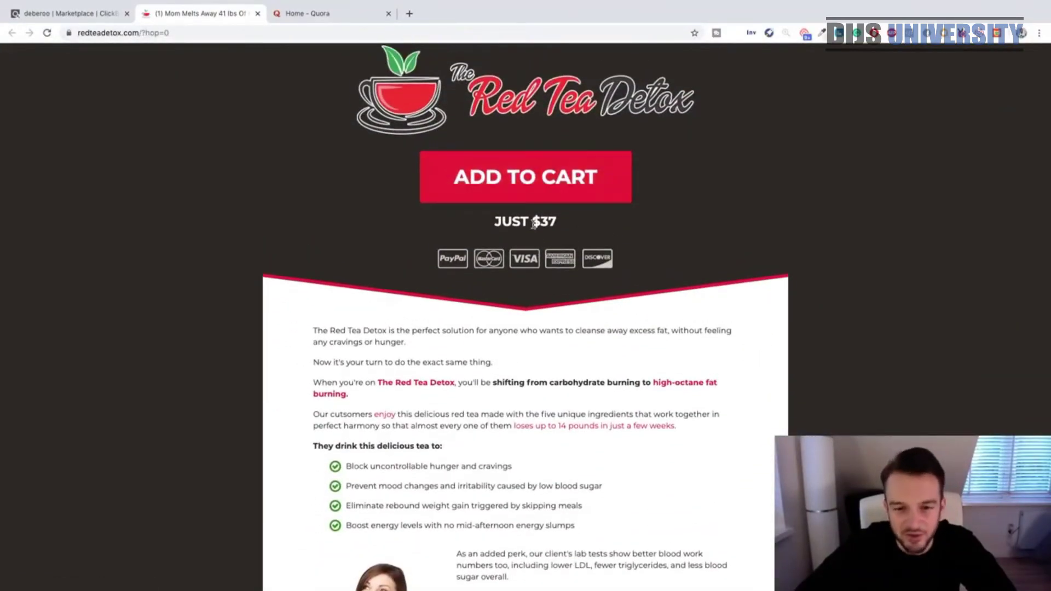
- Return to the ClickBank marketplace results and check the attribute icons under the first Red Tea Detox listing
scroll(554, 223, "up", 15)
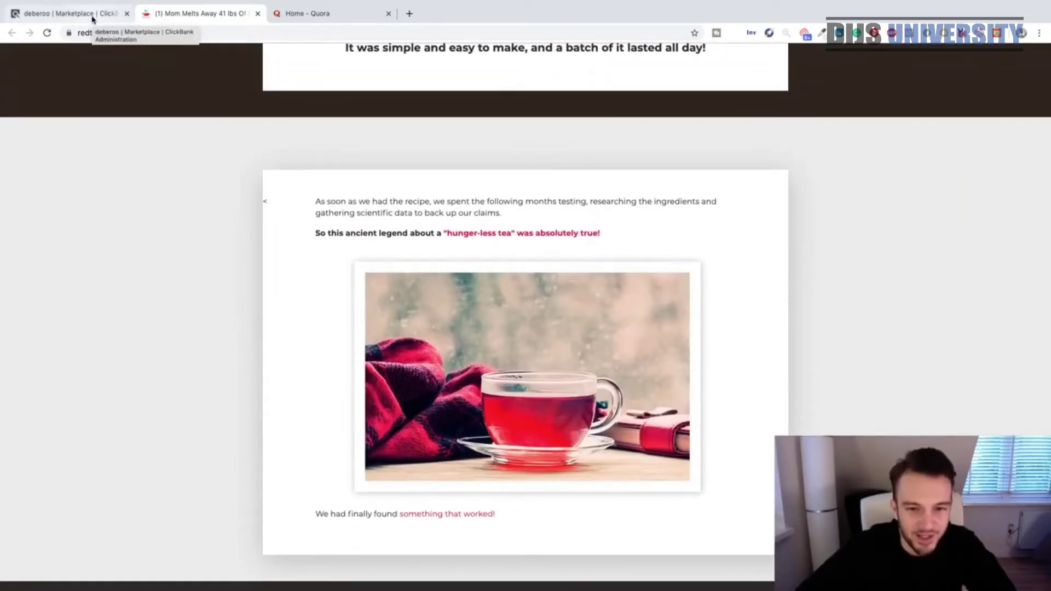
left_click(92, 16)
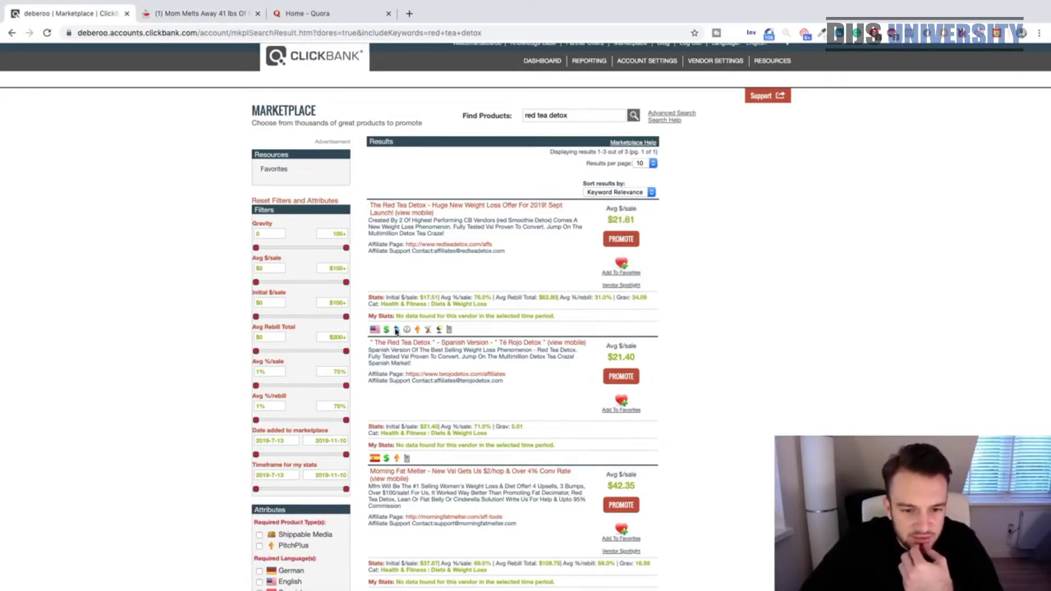
mouse_move(397, 332)
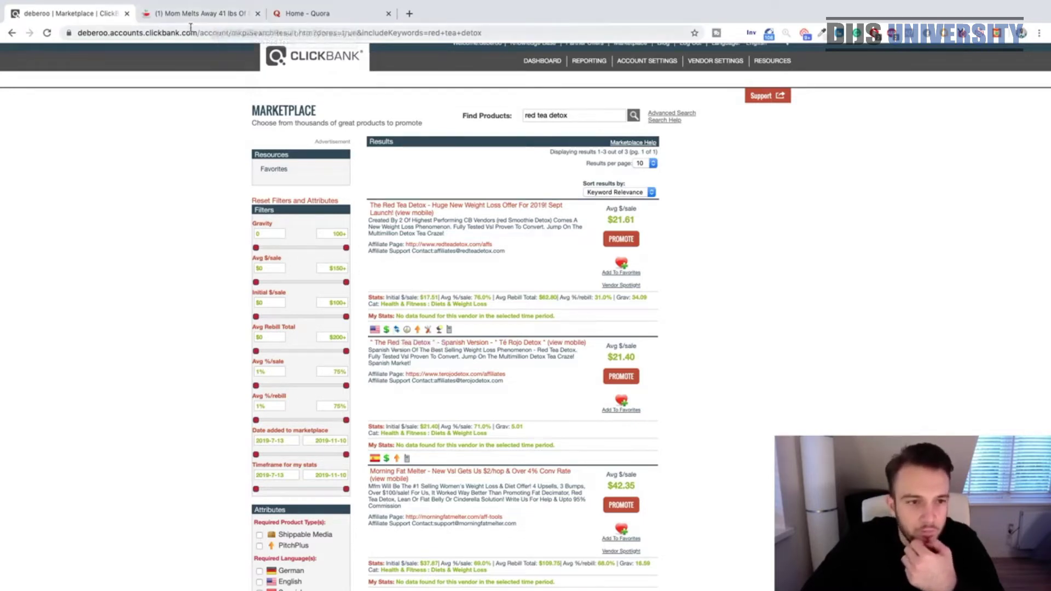
- Add the Red Tea Detox to the cart from its sales page and review the secure checkout form and order summary
left_click(212, 19)
scroll(390, 368, "down", 20)
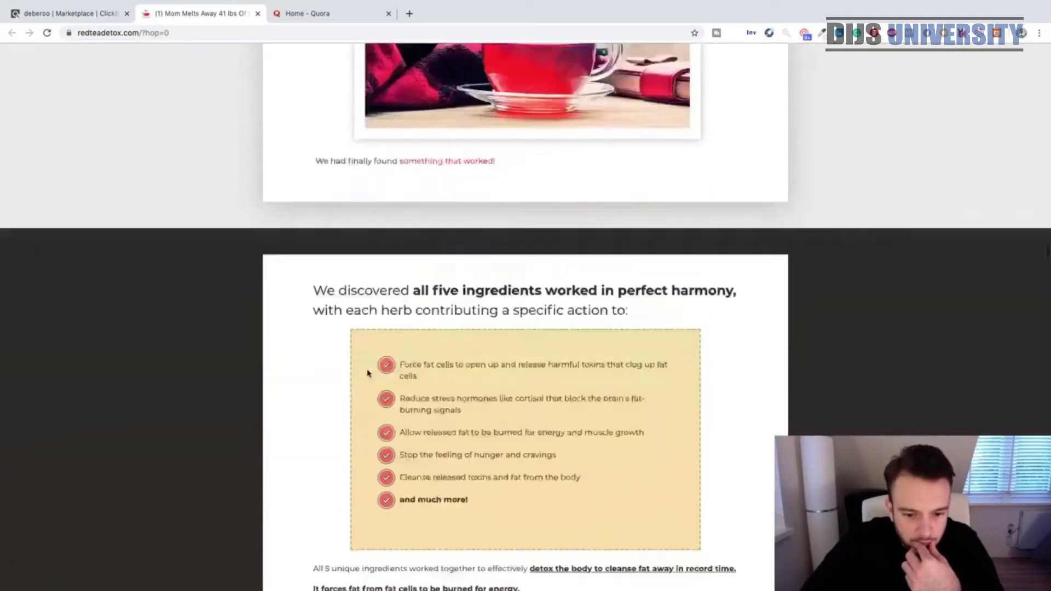
scroll(370, 371, "down", 10)
scroll(370, 371, "up", 20)
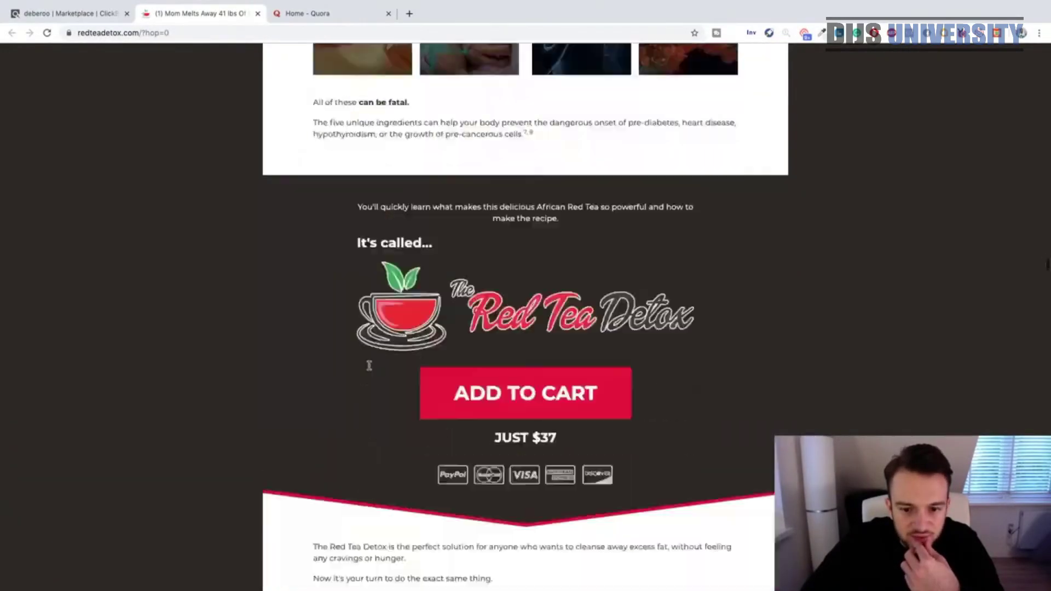
scroll(370, 365, "down", 4)
left_click(492, 174)
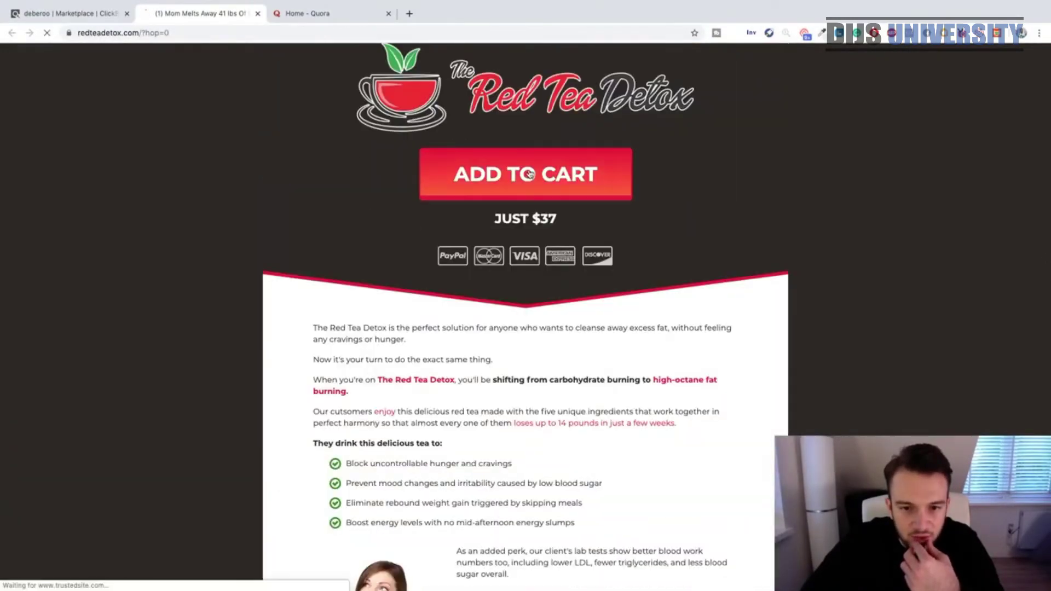
scroll(378, 343, "up", 2)
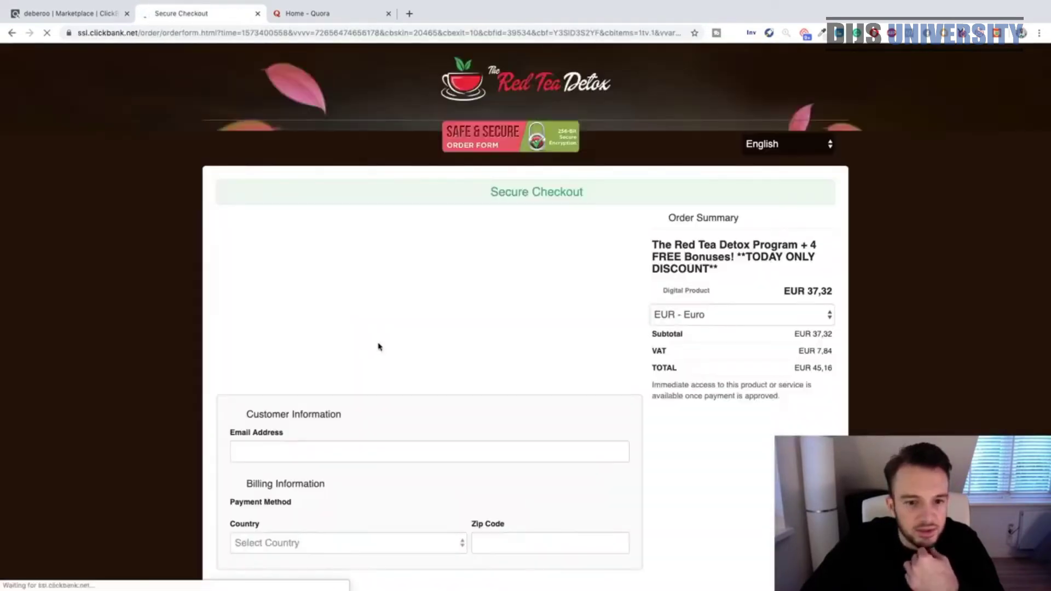
scroll(636, 344, "down", 4)
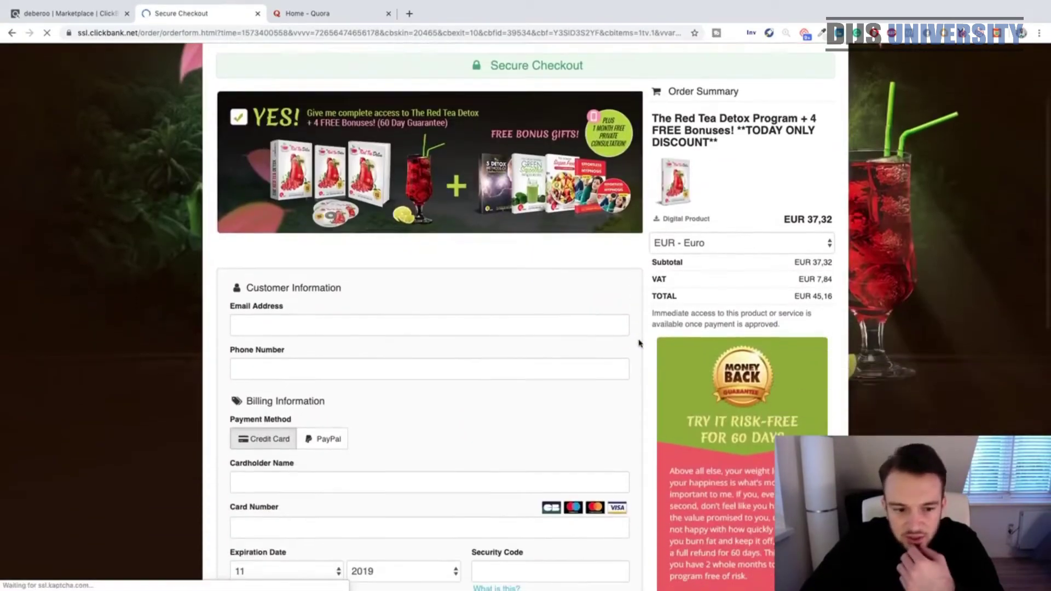
- Examine the Red Tea Detox checkout page, covering the billing form, recommended add-on products, money-back guarantee and order summary
scroll(639, 343, "down", 3)
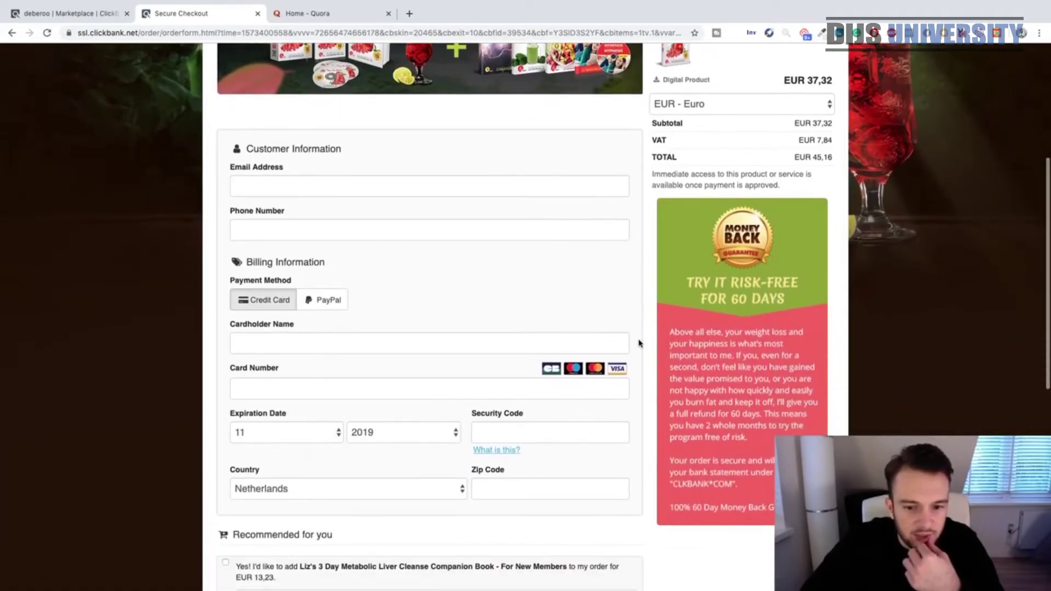
scroll(639, 343, "down", 2)
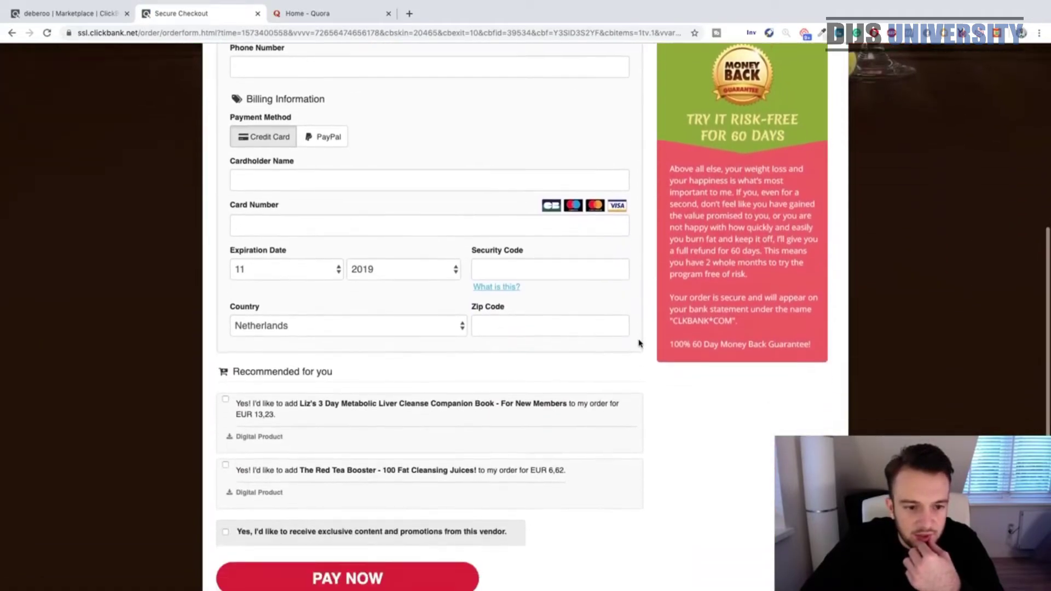
scroll(639, 343, "down", 3)
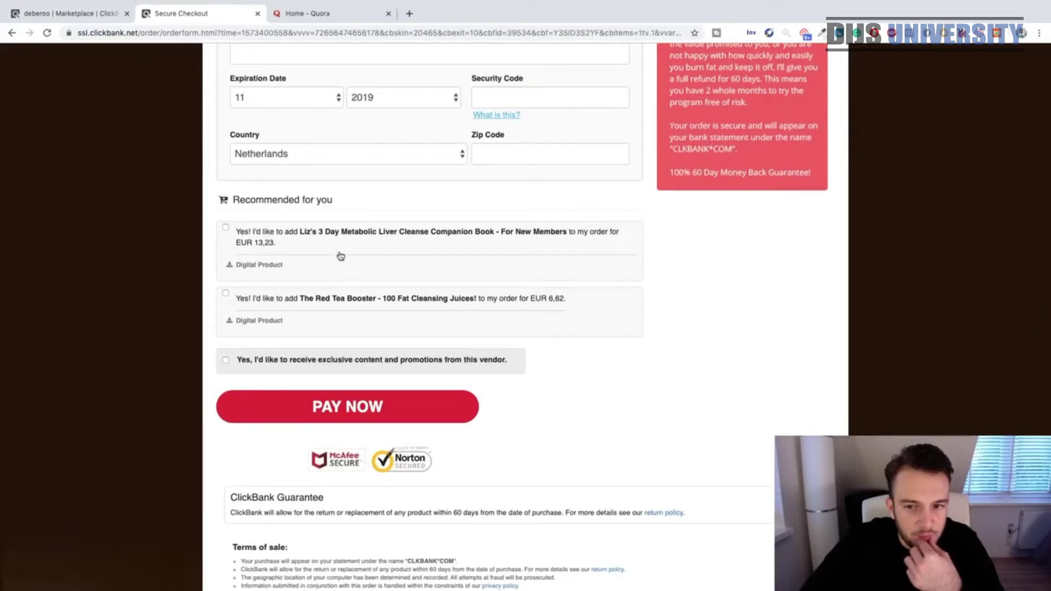
scroll(404, 415, "down", 2)
scroll(403, 415, "up", 9)
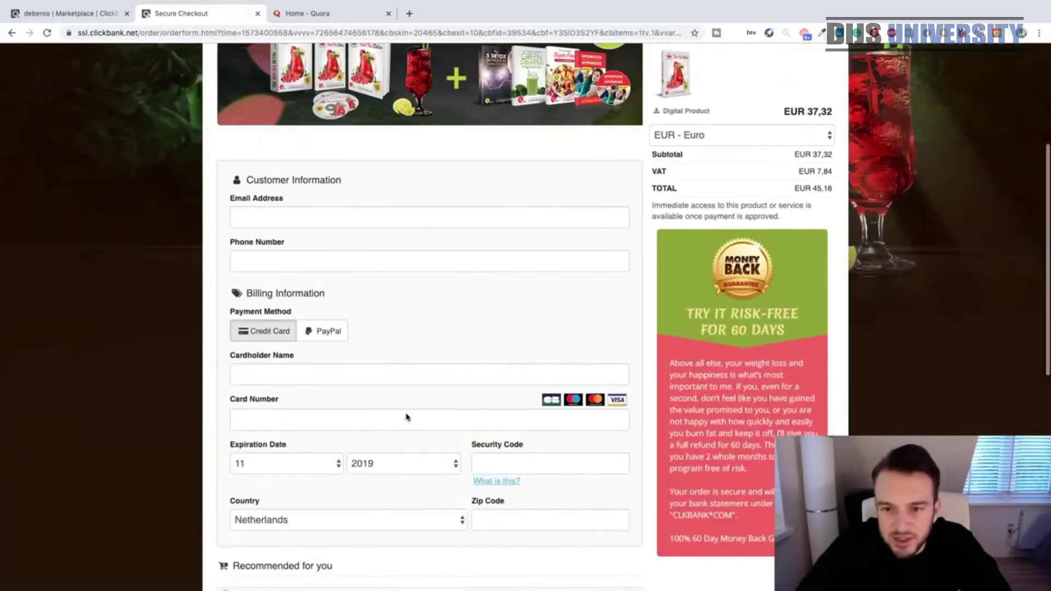
scroll(406, 416, "up", 1)
scroll(407, 412, "down", 1)
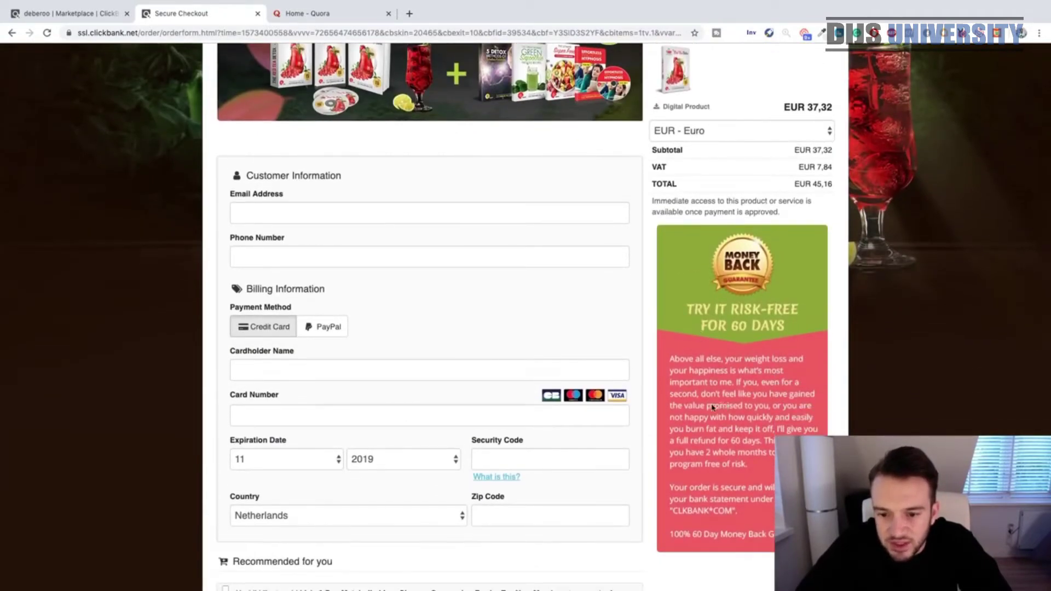
scroll(711, 407, "up", 3)
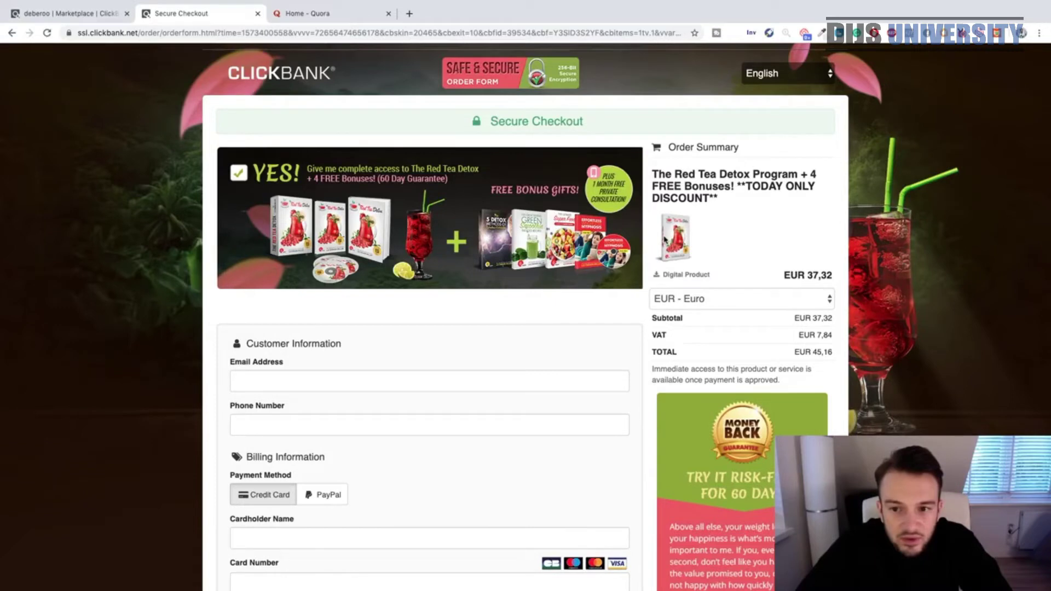
scroll(651, 202, "down", 1)
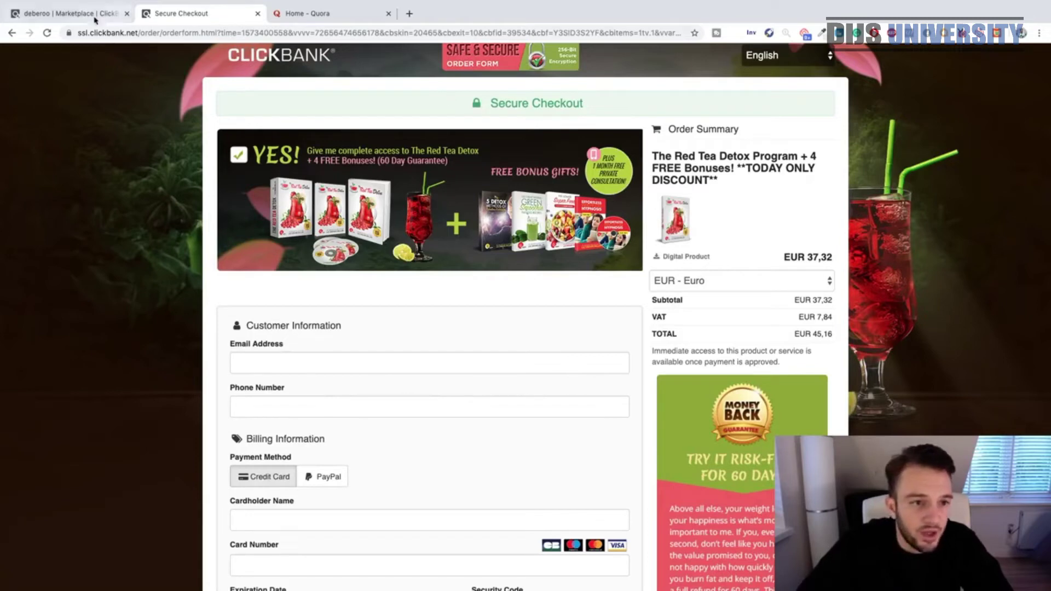
- Open the affiliate page of the first Red Tea Detox listing in the ClickBank marketplace and read through its commission offer and facts
left_click(63, 13)
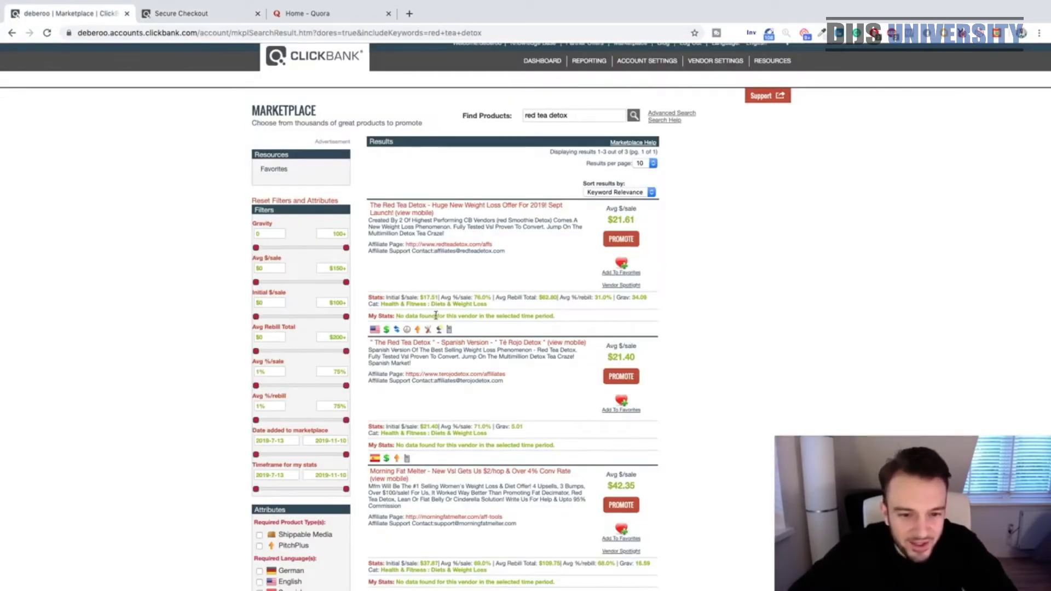
left_click(441, 247)
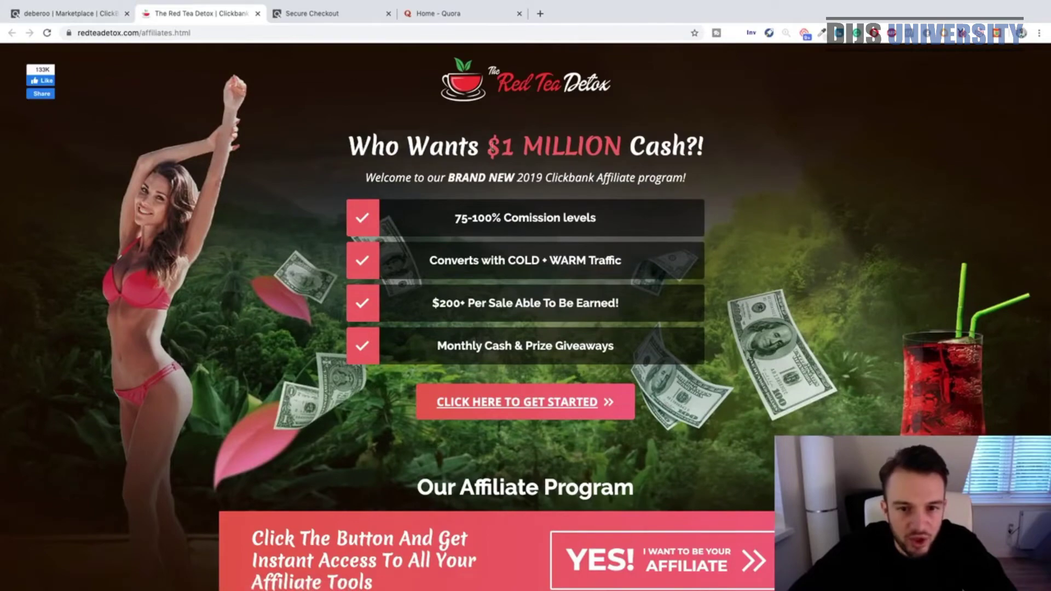
scroll(717, 179, "down", 2)
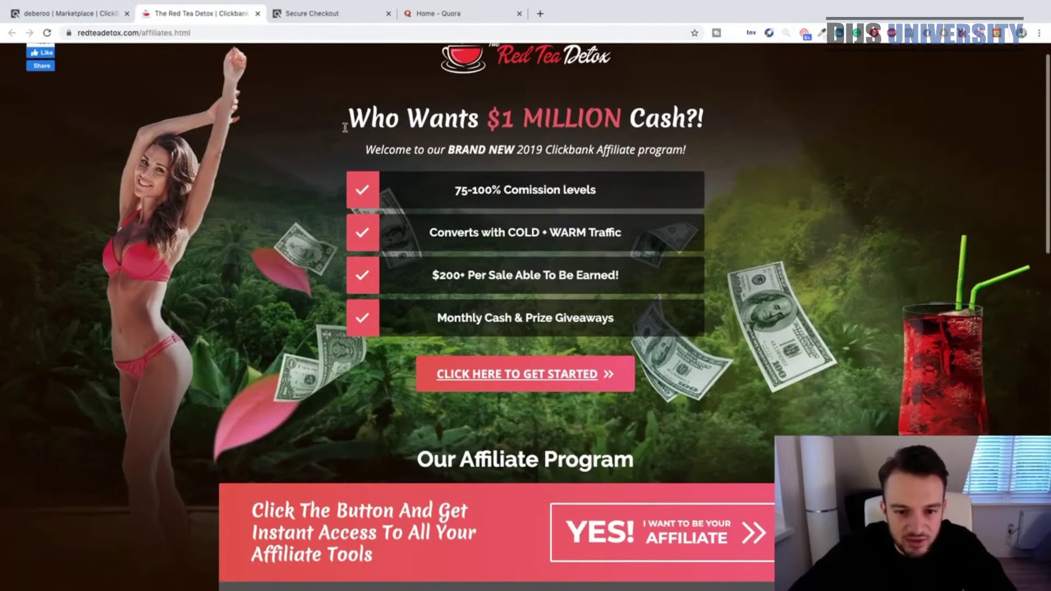
scroll(346, 130, "down", 5)
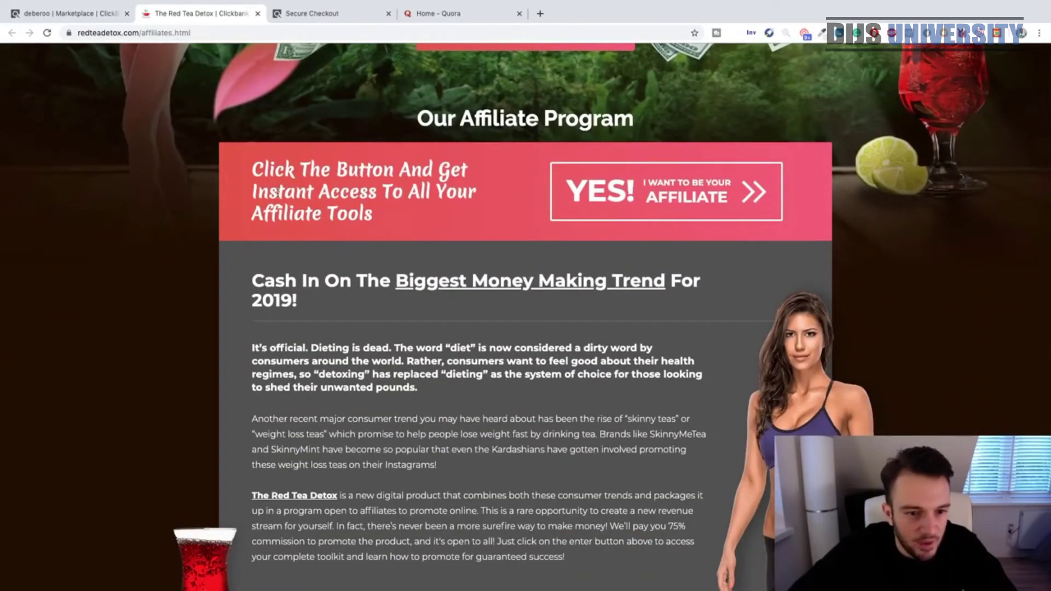
scroll(295, 164, "down", 1)
scroll(335, 281, "down", 7)
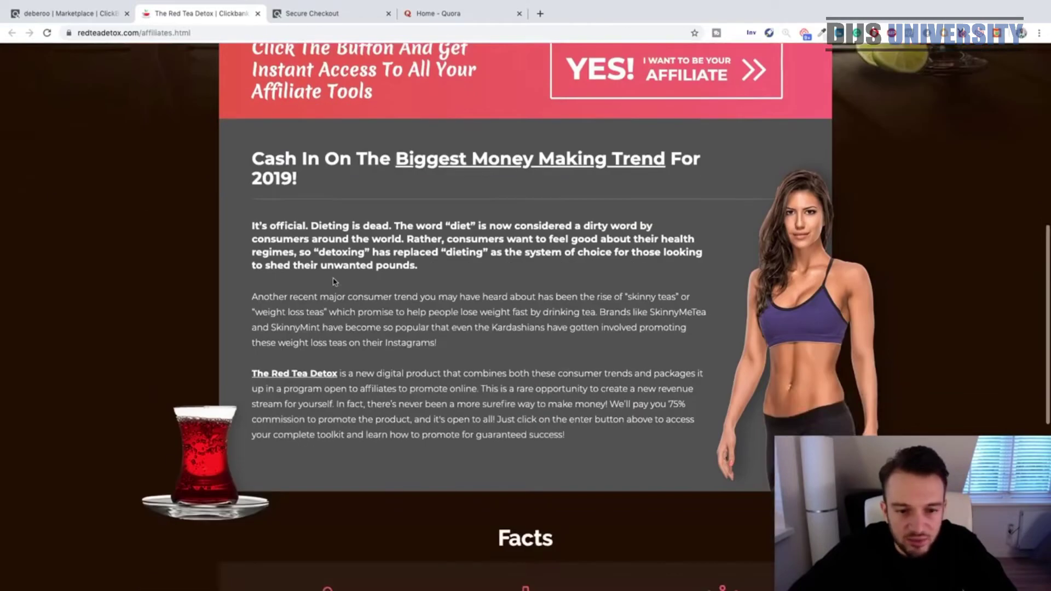
scroll(336, 282, "down", 2)
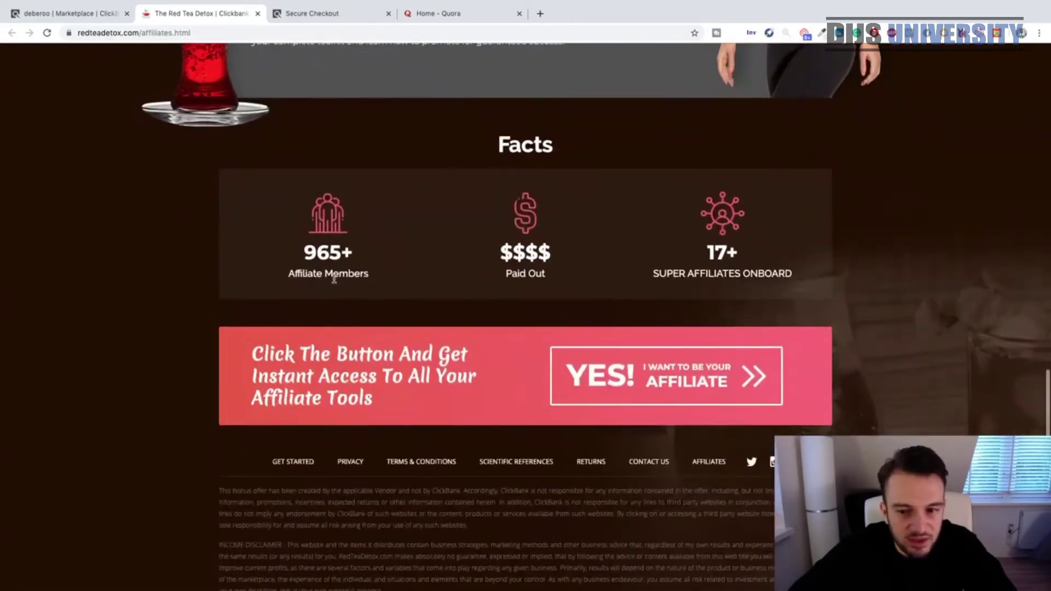
scroll(328, 282, "down", 1)
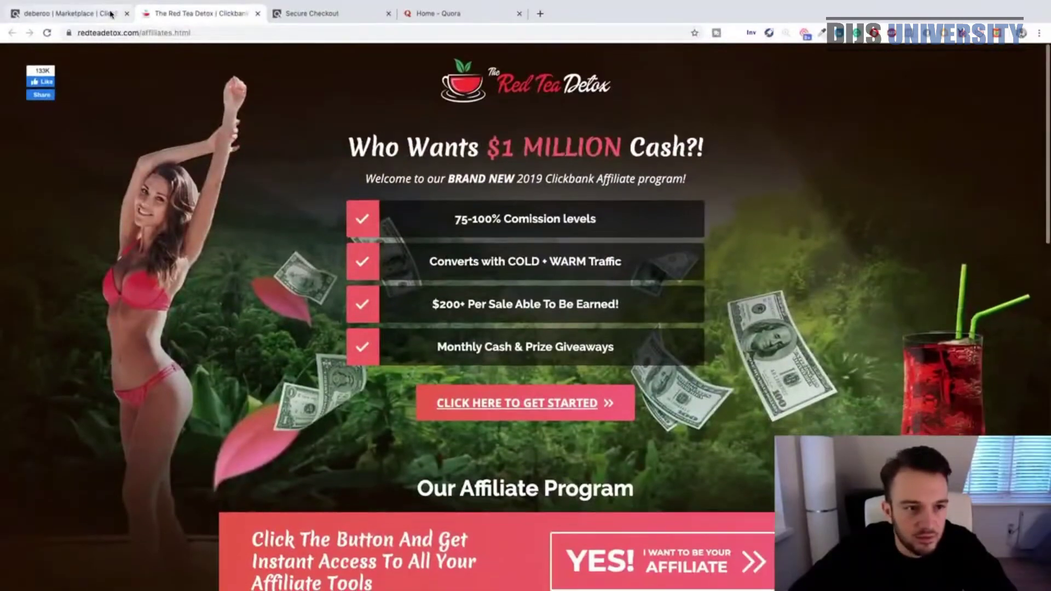
- Generate the affiliate HopLink for the first Red Tea Detox listing in the marketplace, leaving the tracking ID empty, and select the link
left_click(82, 13)
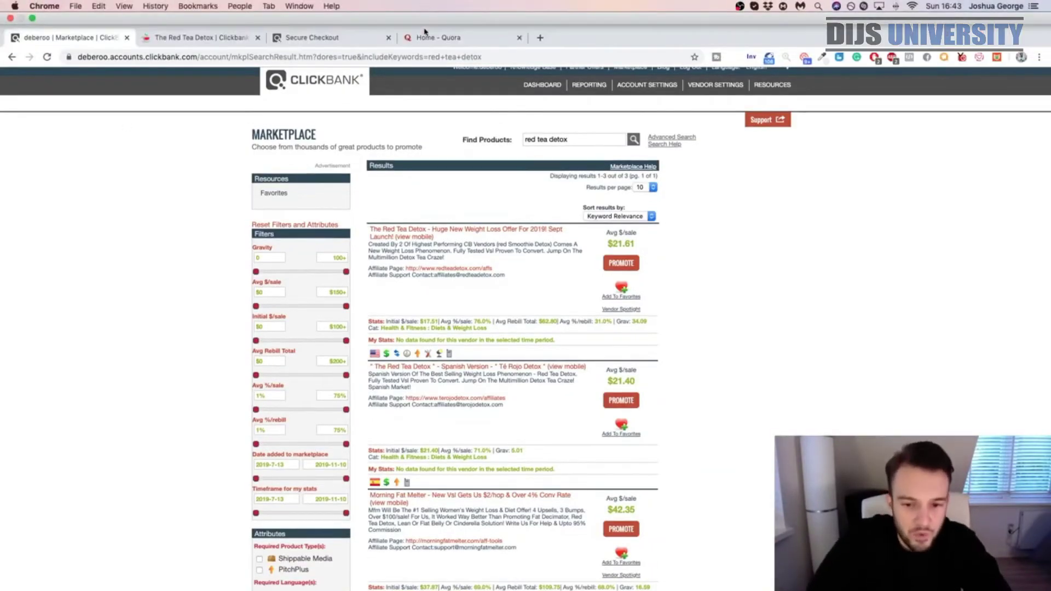
left_click(621, 238)
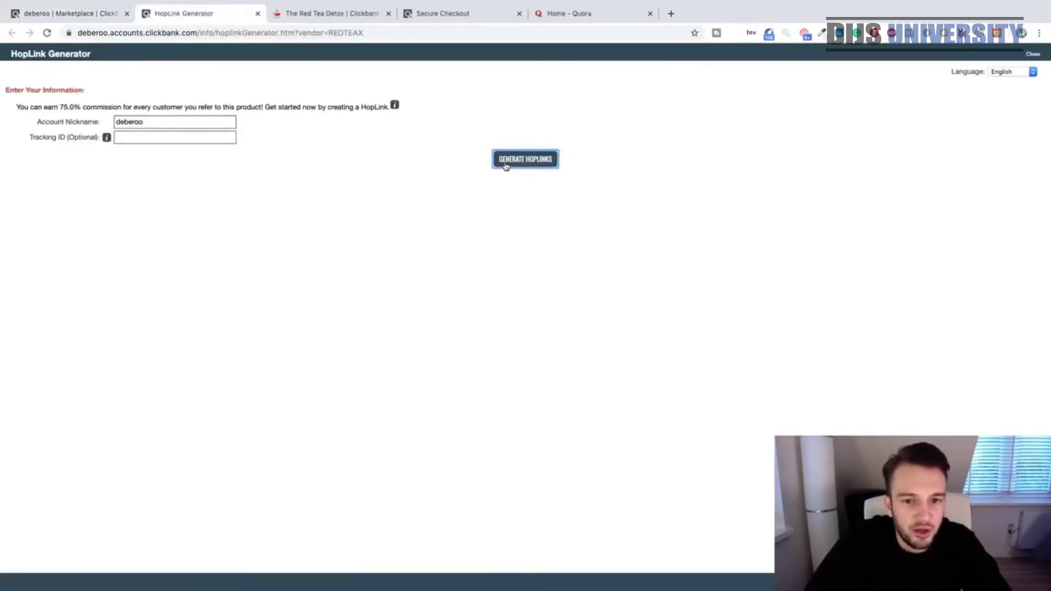
left_click(505, 164)
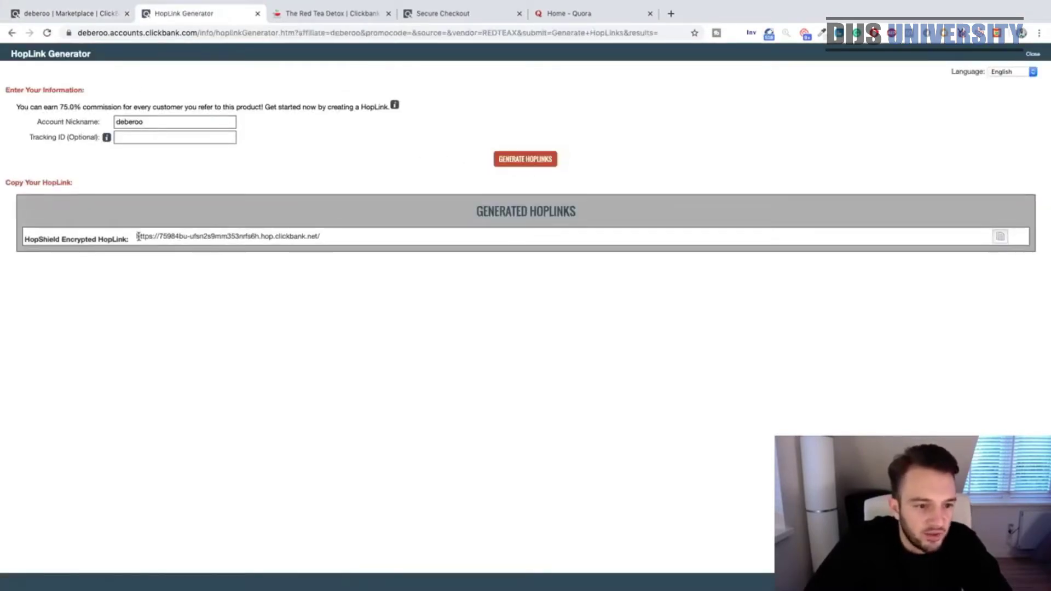
left_click_drag(142, 235, 244, 237)
left_click(229, 238)
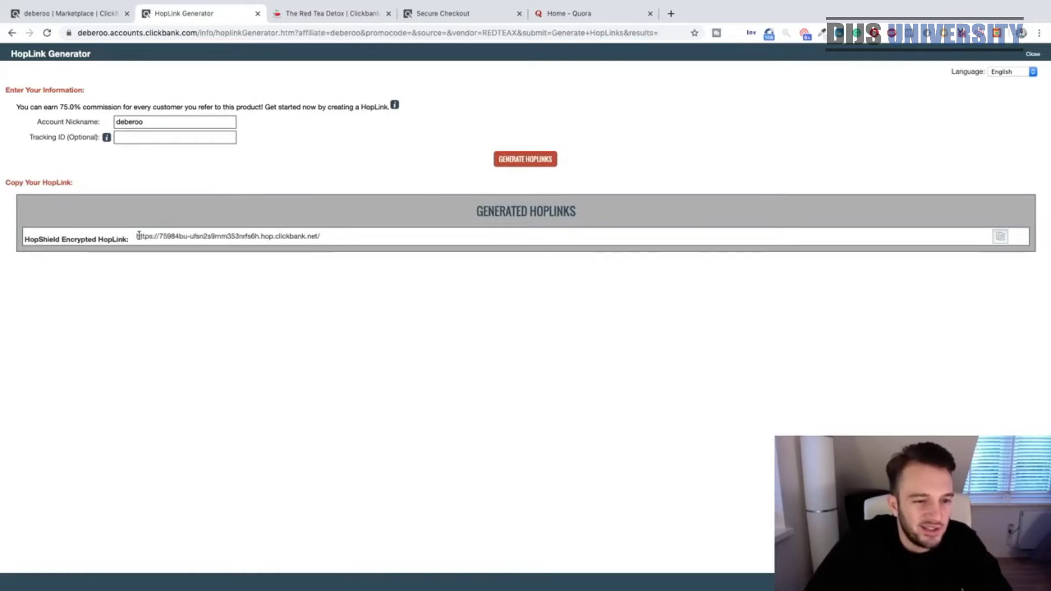
left_click_drag(333, 242, 143, 238)
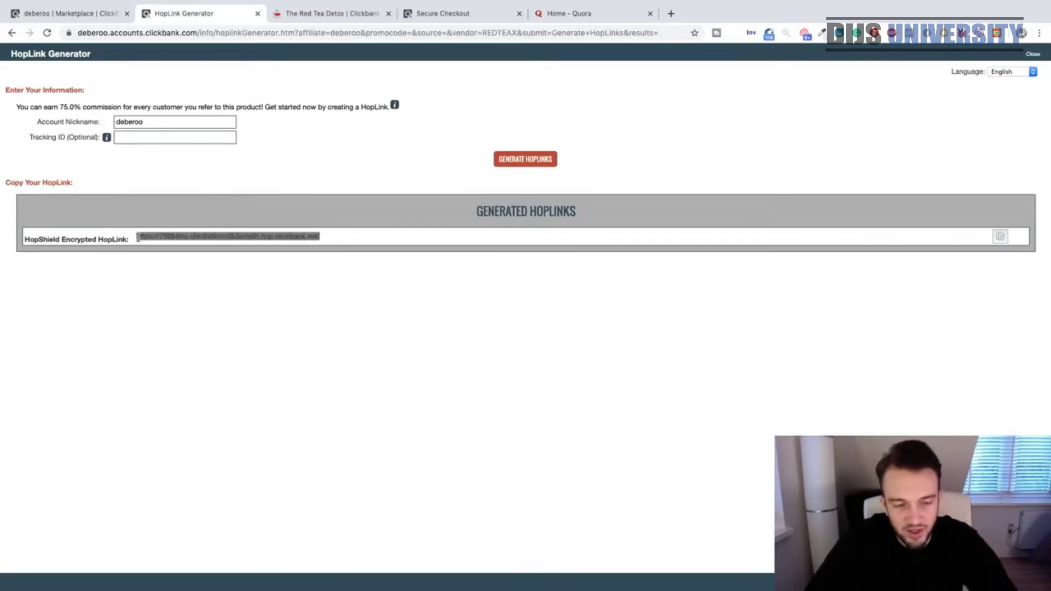
- Switch to Quora, search for "Red Tea Detox" and look through the results
left_click(328, 14)
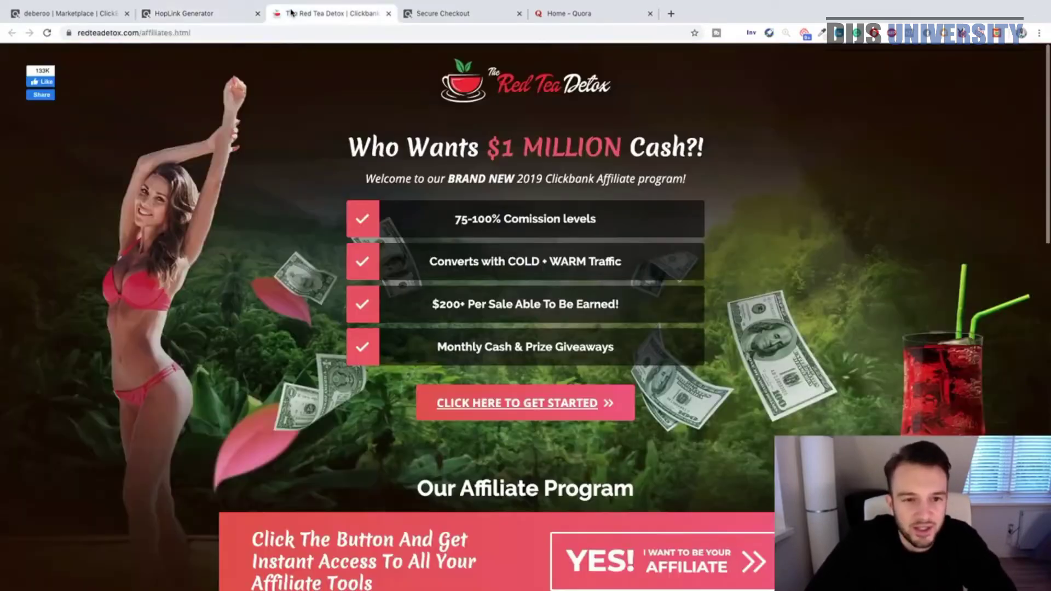
left_click(575, 12)
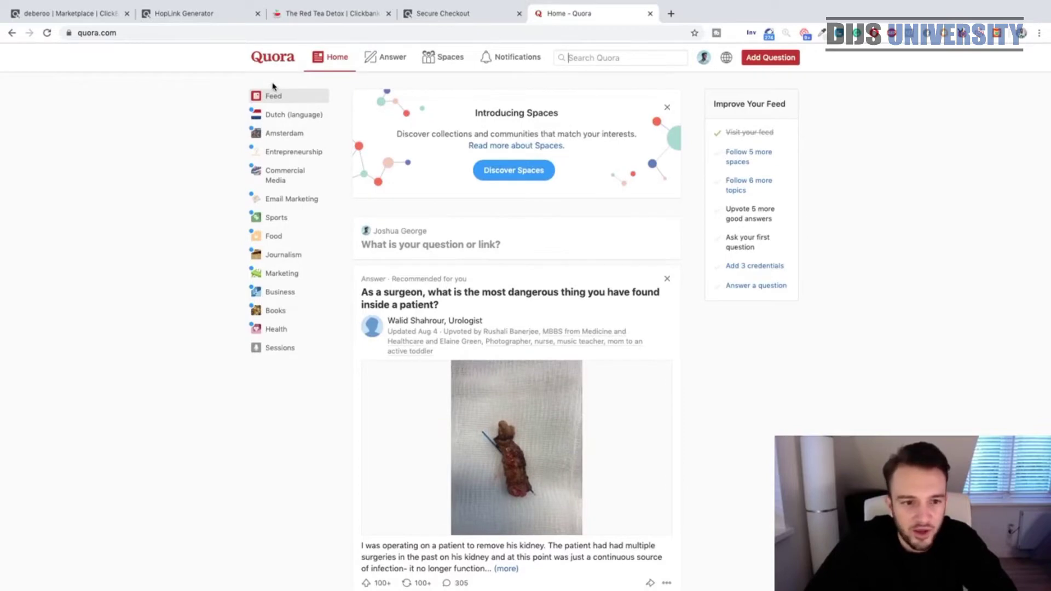
left_click(584, 59)
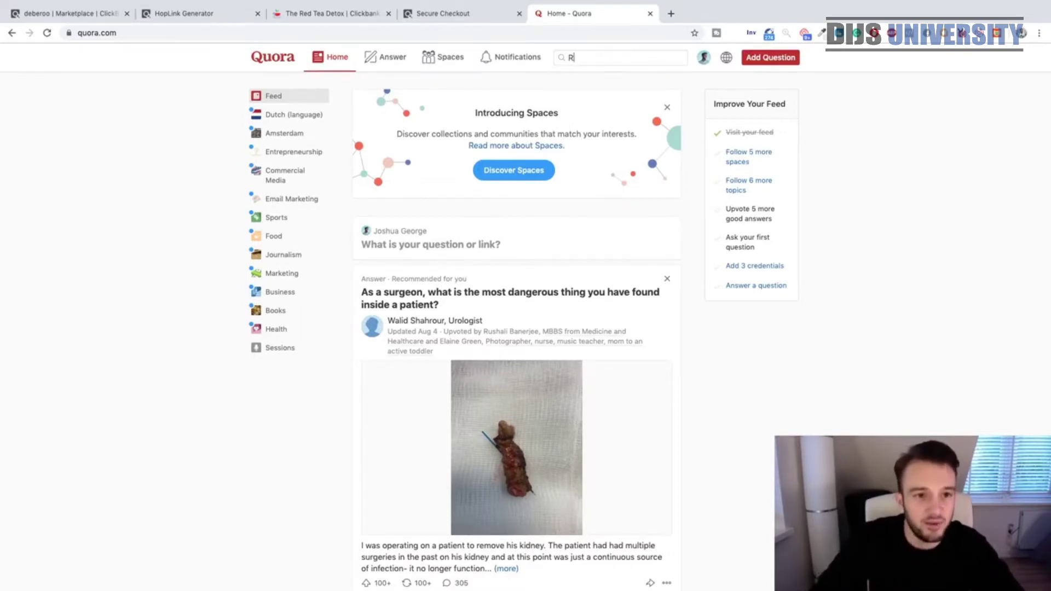
type("Red Tea Detox")
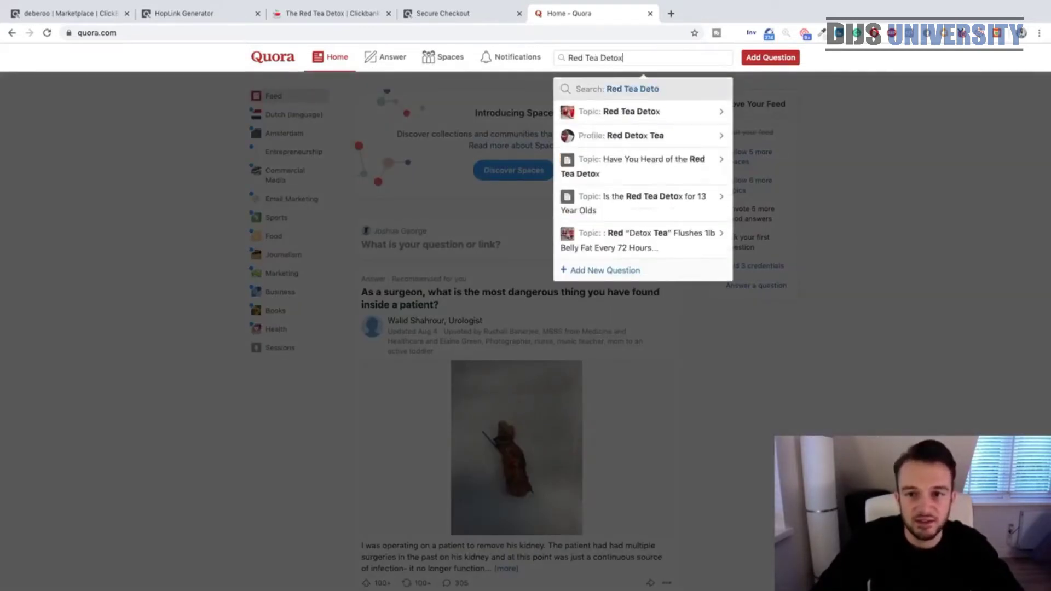
left_click(567, 80)
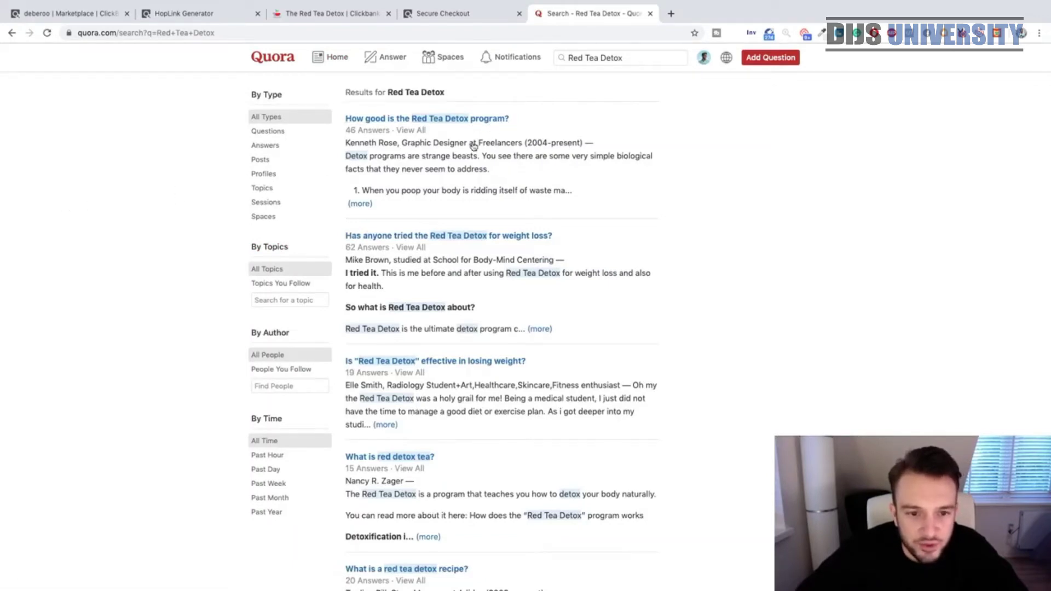
scroll(281, 188, "down", 4)
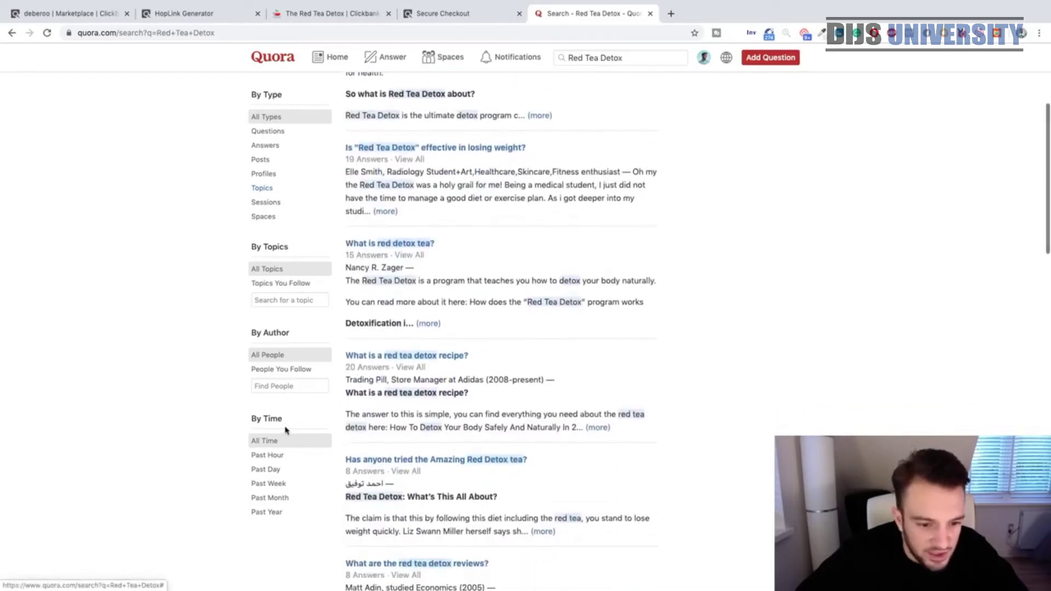
- Filter the Red Tea Detox search results to questions only, trying the past day and past week before settling on the past month
left_click(269, 131)
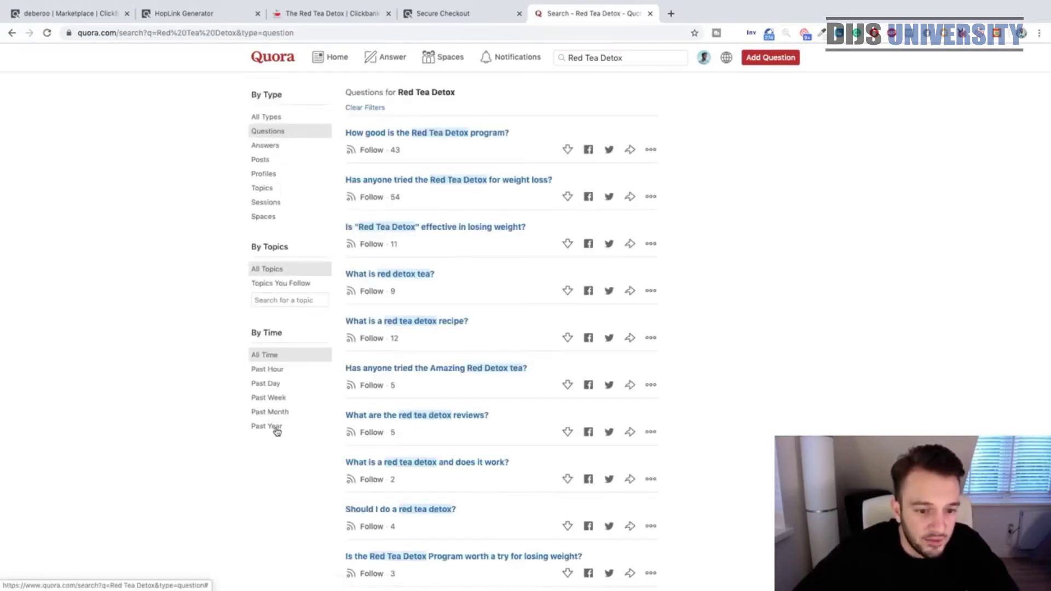
left_click(272, 386)
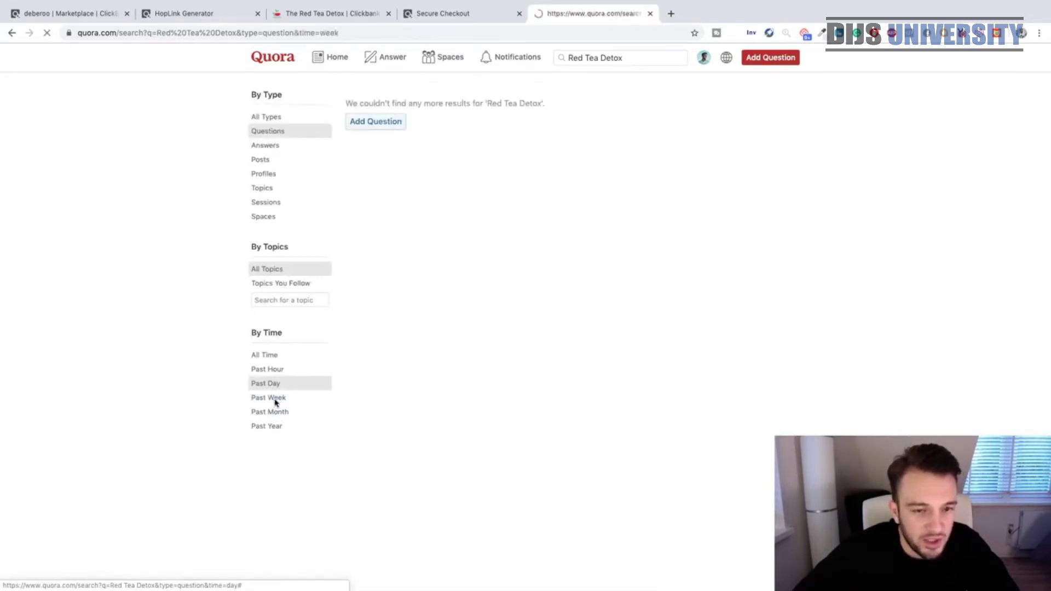
left_click(275, 404)
left_click(277, 417)
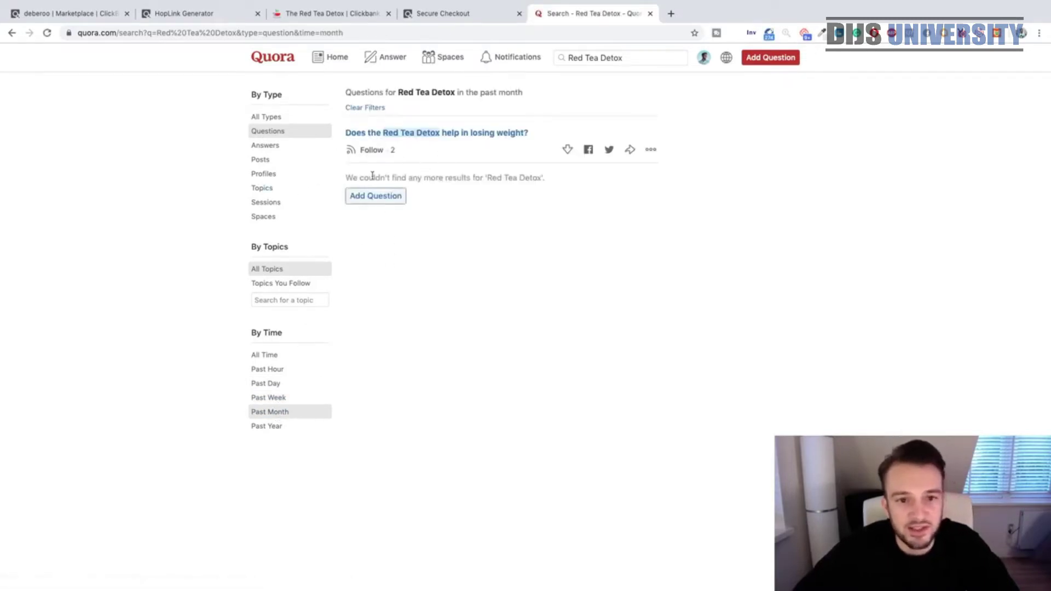
- Open the question "Does the Red Tea Detox help in losing weight?", check its answers and related questions, and return to the search results
left_click(396, 137)
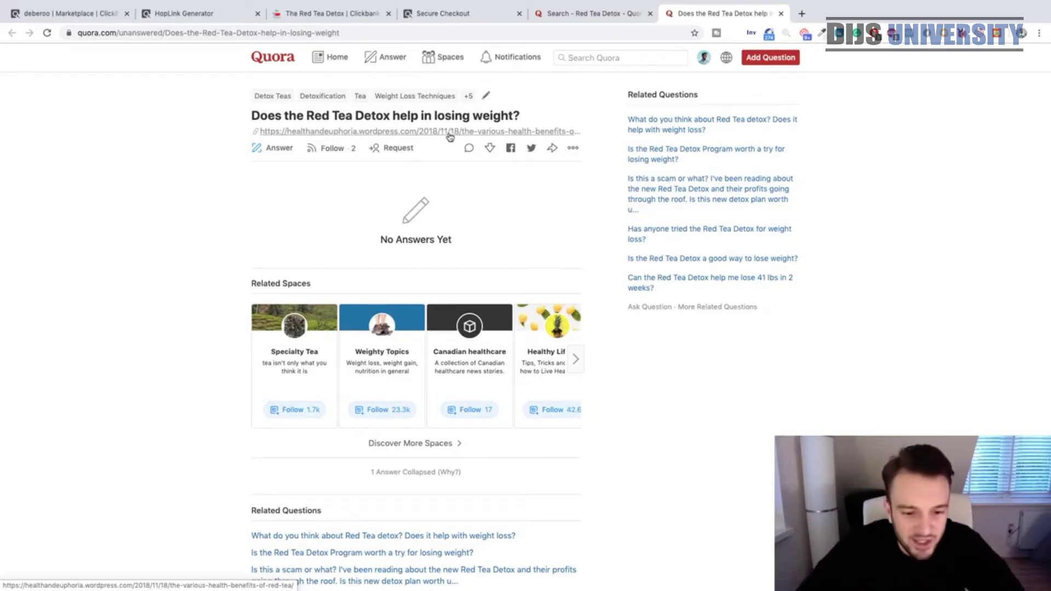
scroll(276, 177, "down", 3)
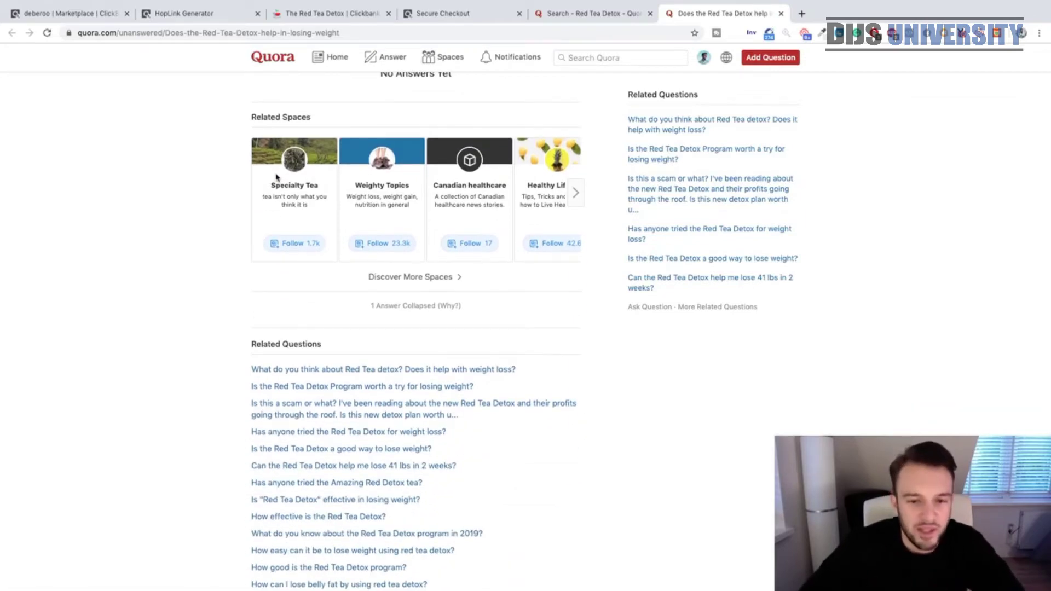
scroll(276, 176, "up", 3)
left_click(602, 14)
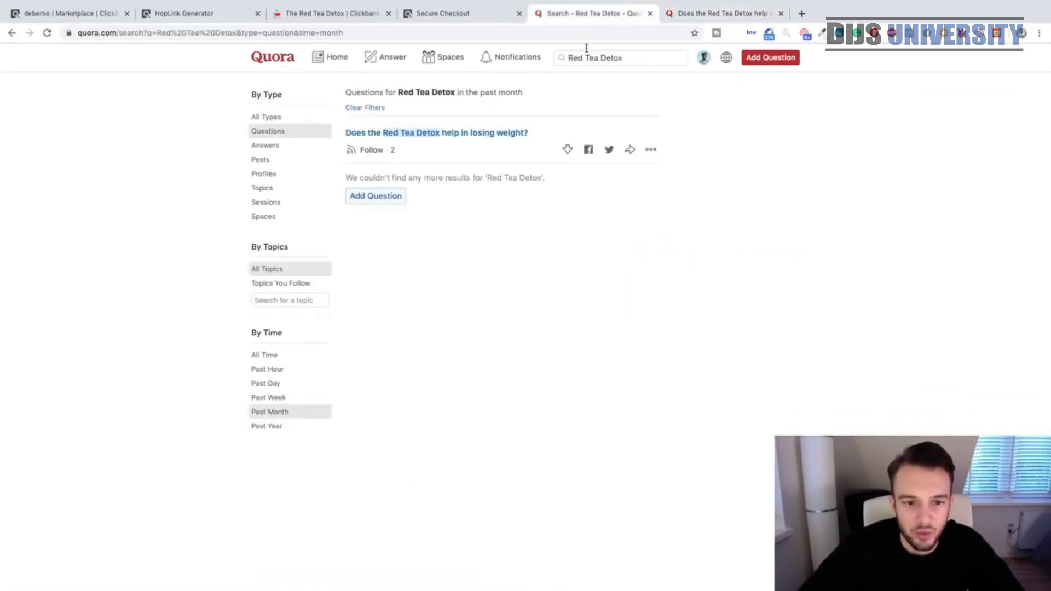
left_click(706, 13)
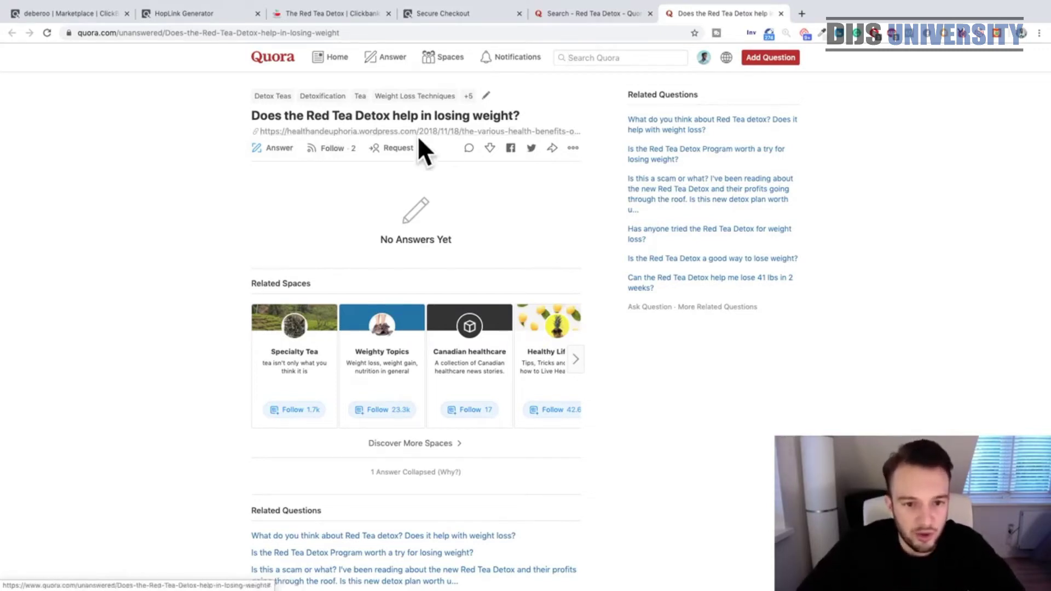
left_click(569, 10)
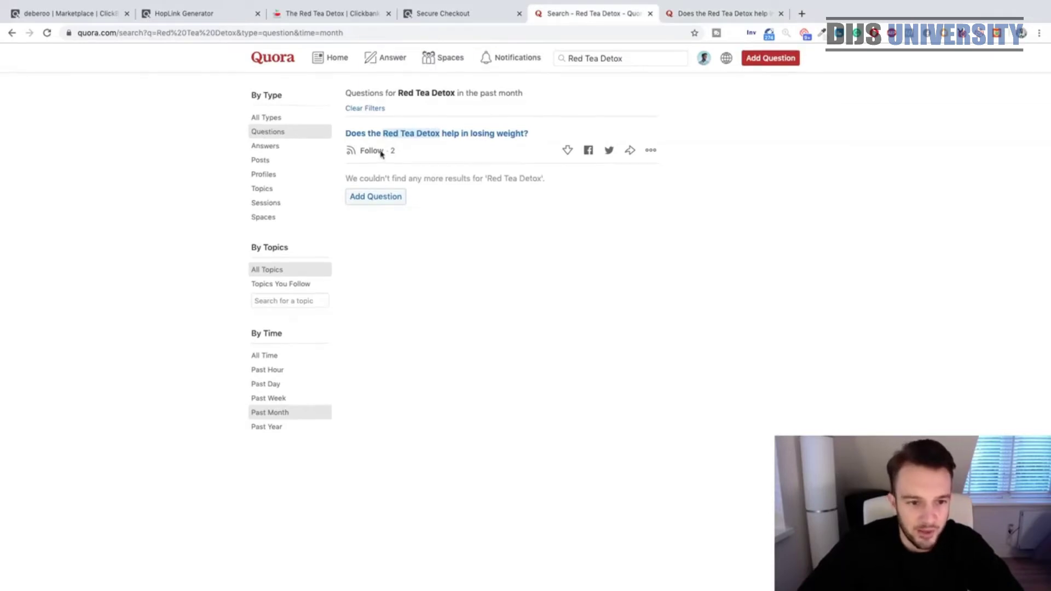
- Start a new Quora search for "red tea detox" from the home page and filter the results to the past year
left_click(277, 58)
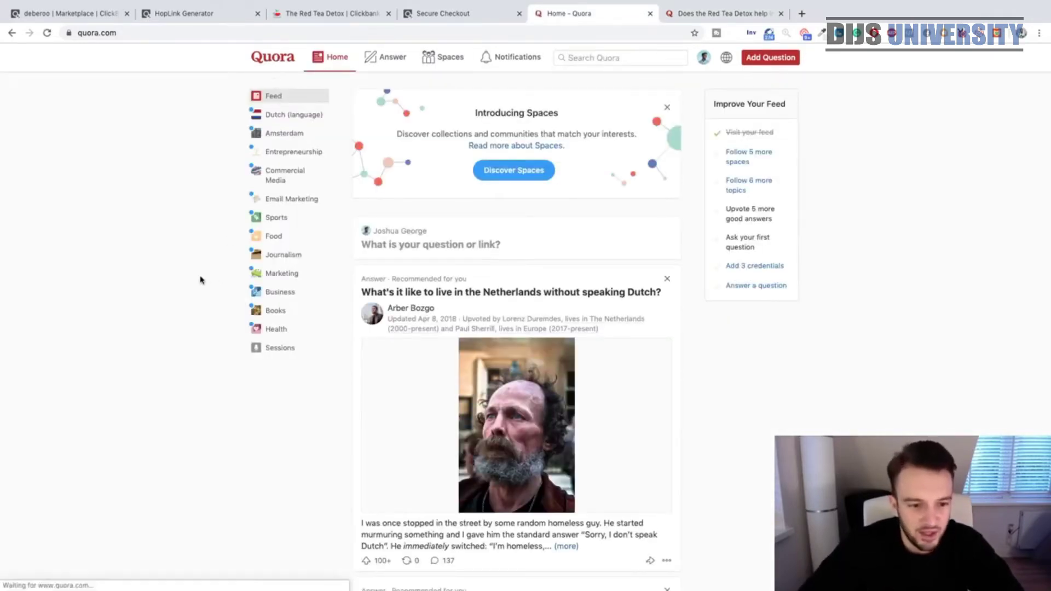
left_click(638, 61)
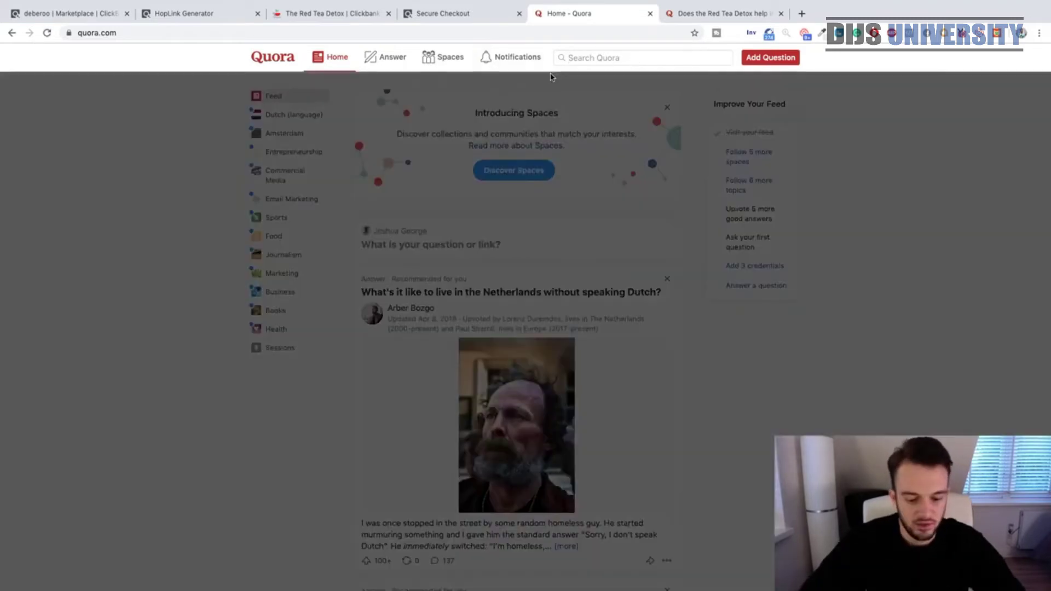
type("red tea detox")
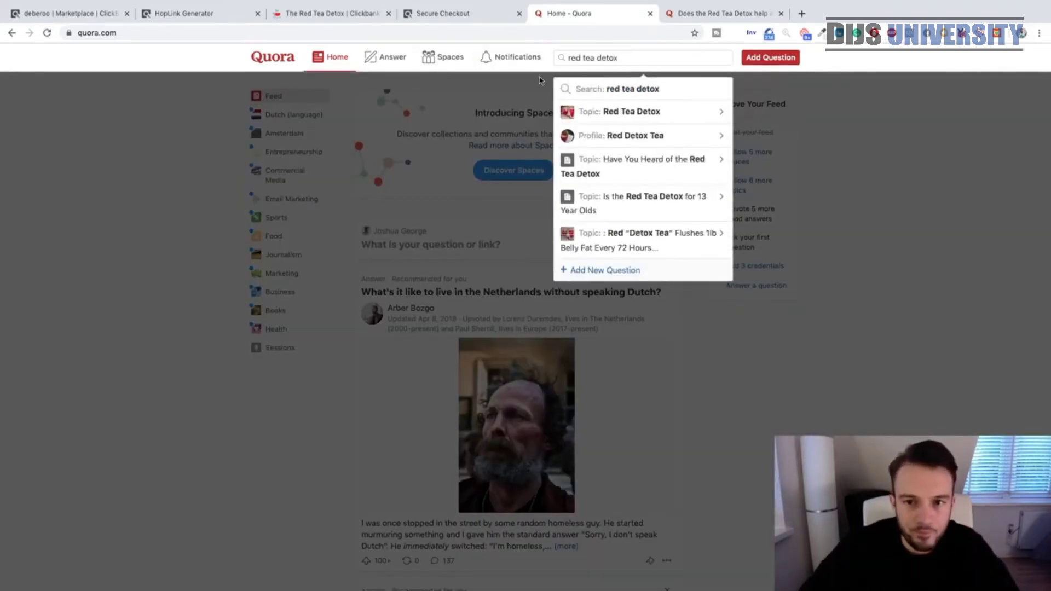
left_click(620, 87)
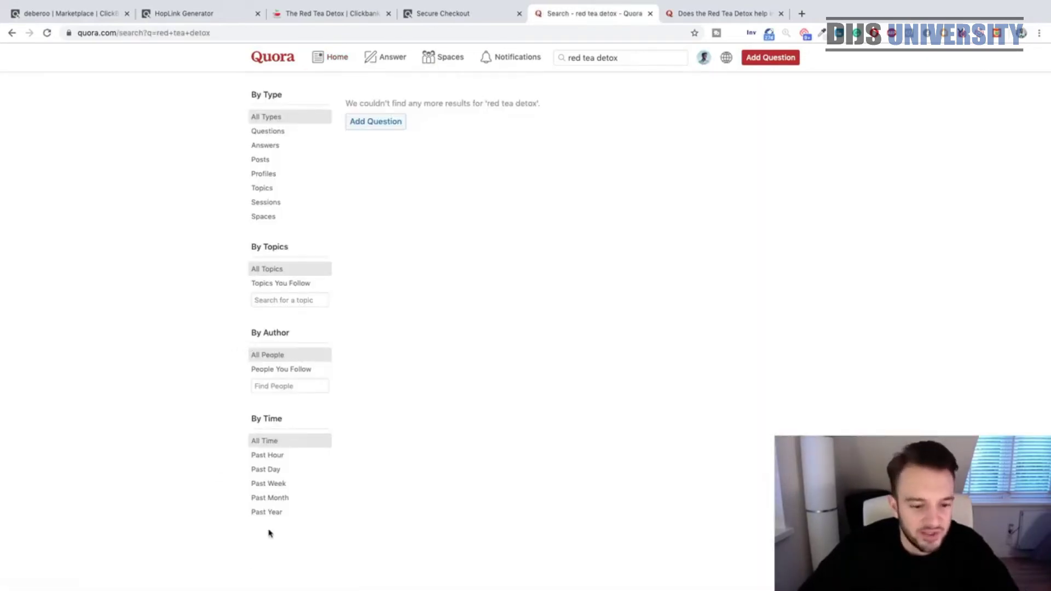
left_click(268, 512)
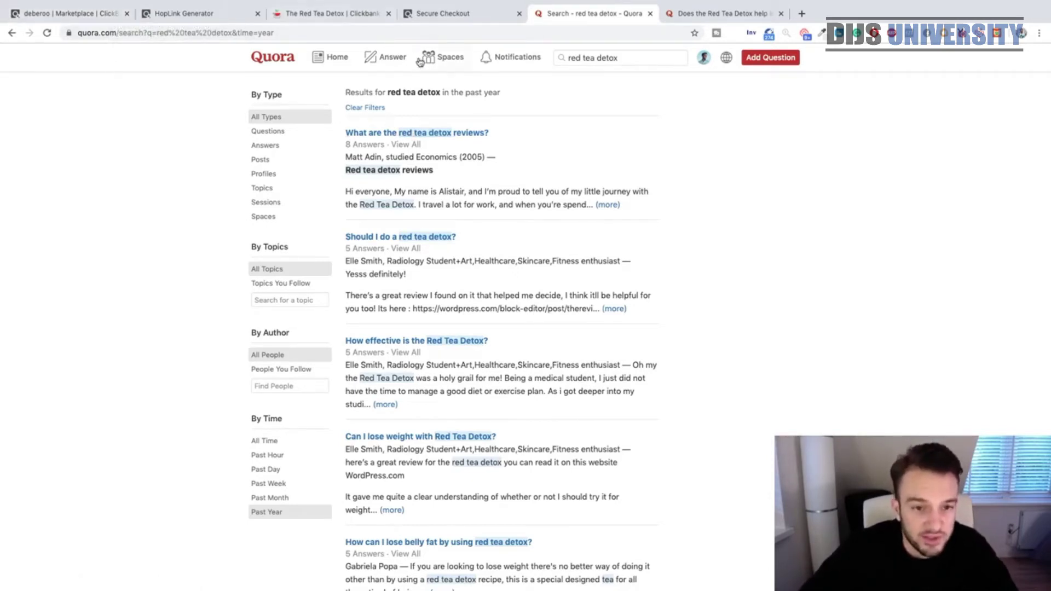
- Switch to the ClickBank marketplace and open the vendor spotlight of the first Red Tea Detox listing to check its statistics
left_click(343, 12)
left_click(104, 12)
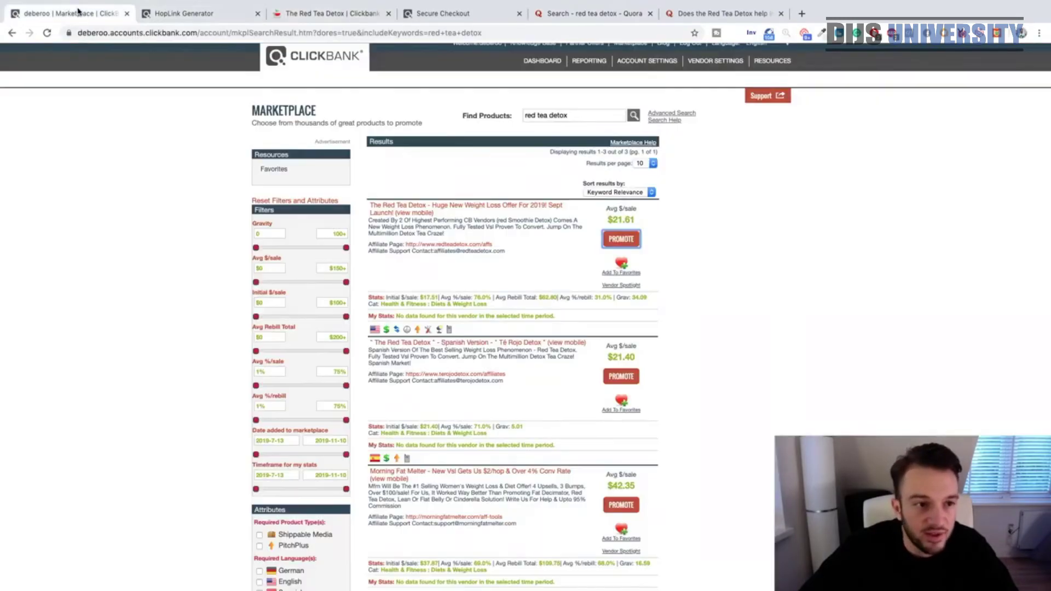
left_click(173, 11)
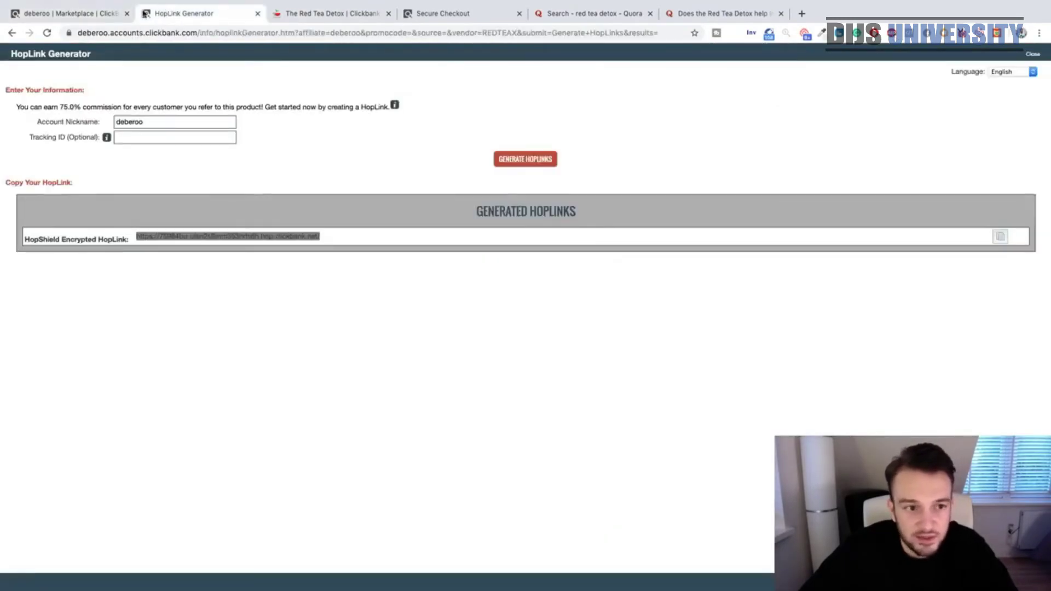
left_click(82, 15)
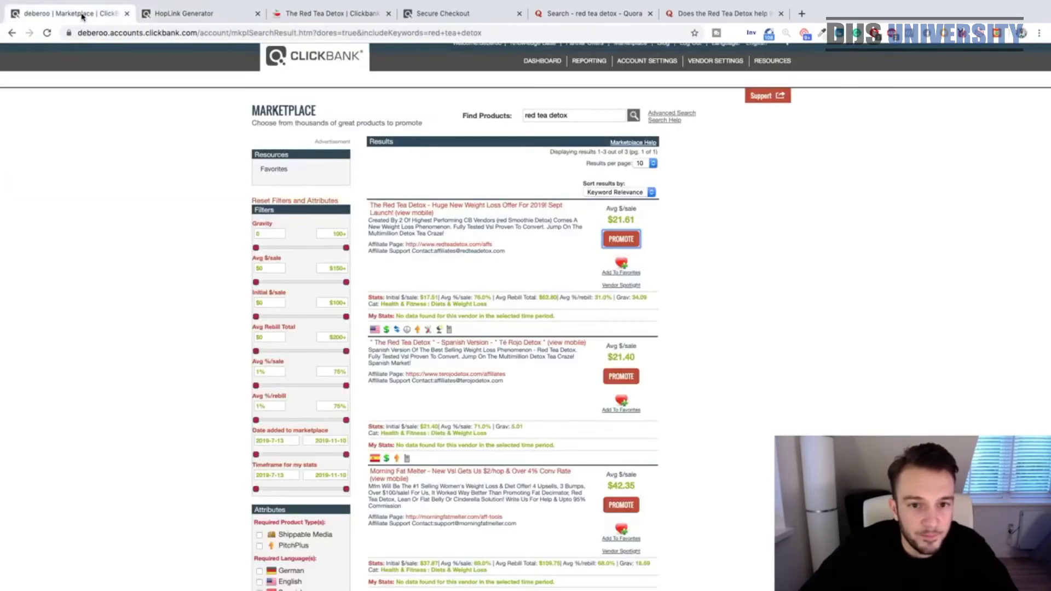
left_click(631, 287)
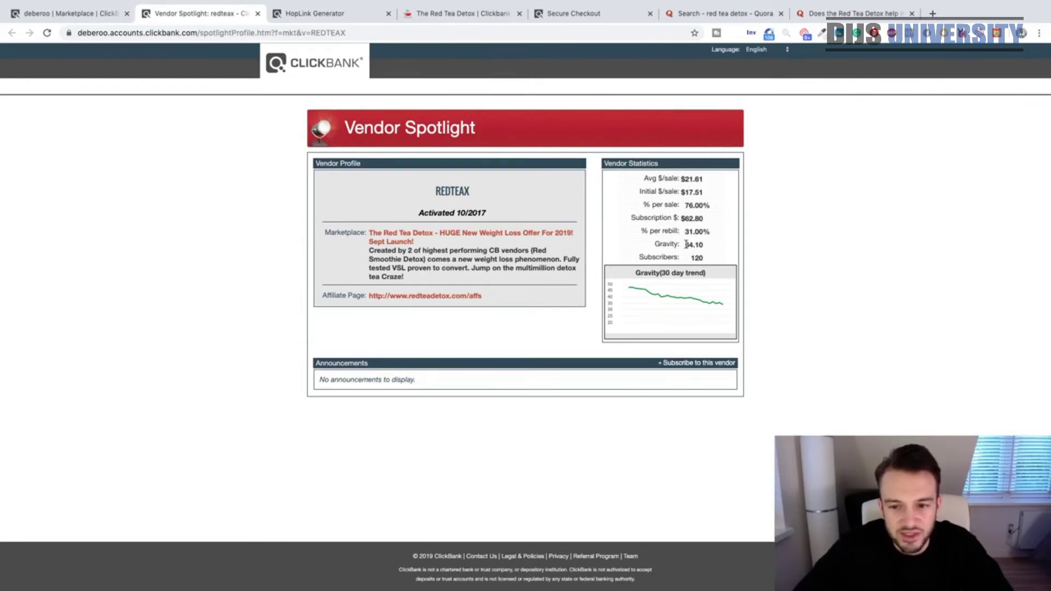
- Return to the Quora results for the past year and open the question "Should I do a red tea detox?"
left_click(305, 16)
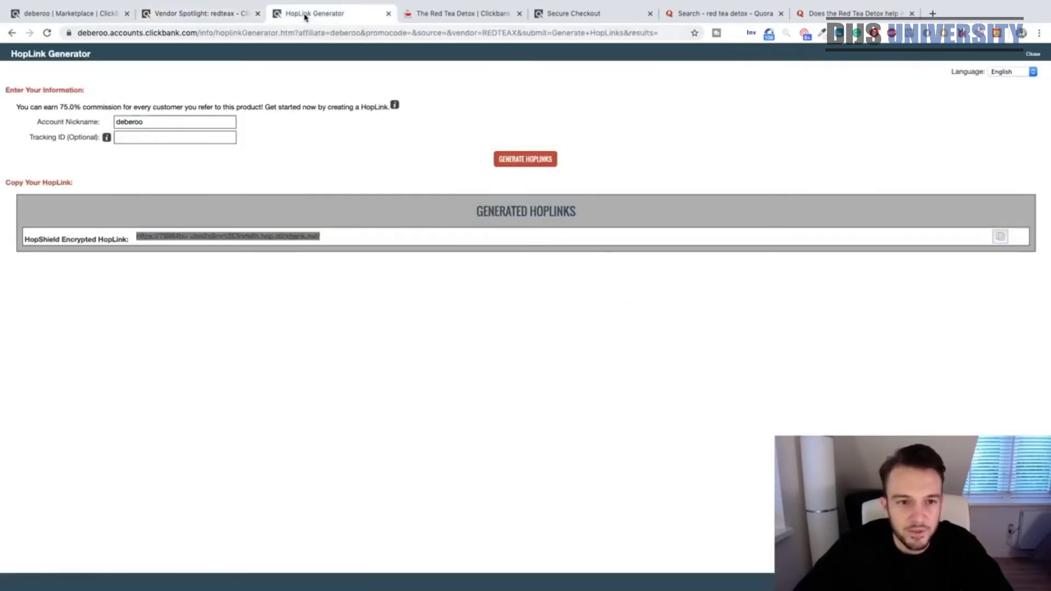
left_click(434, 15)
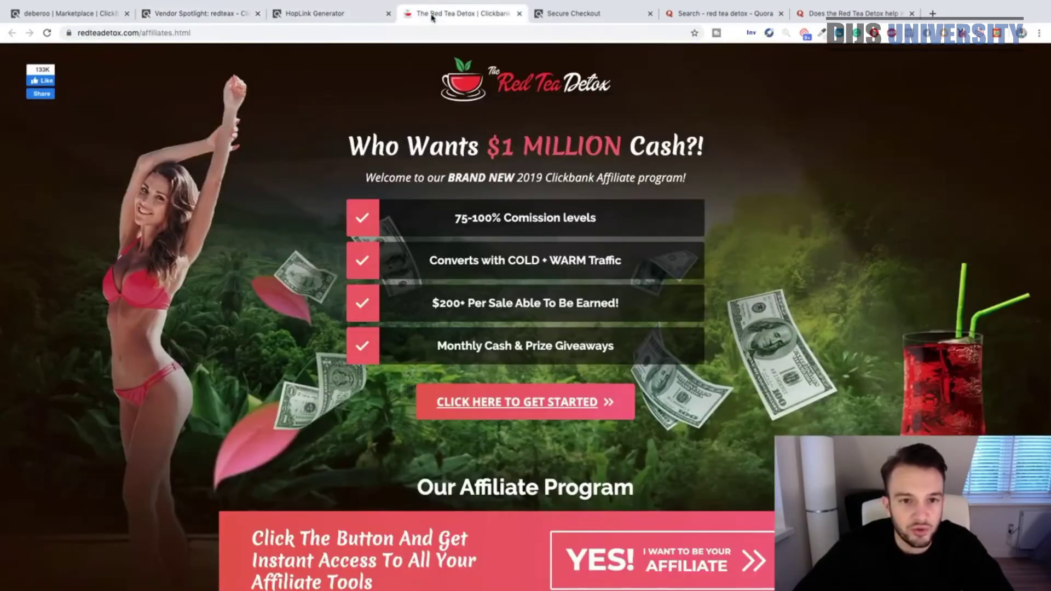
left_click(570, 16)
left_click(724, 16)
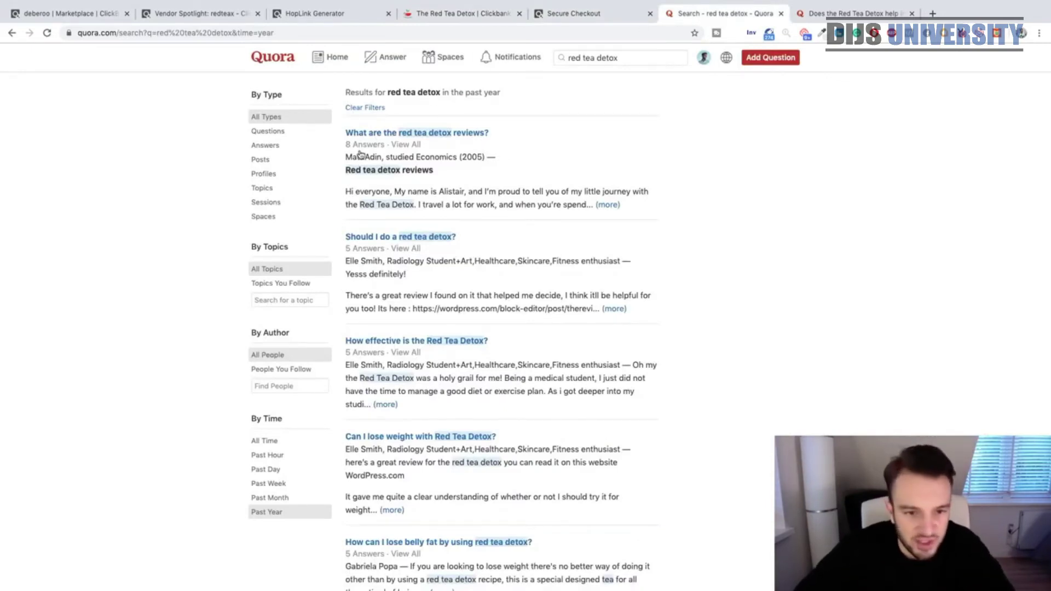
left_click(374, 238)
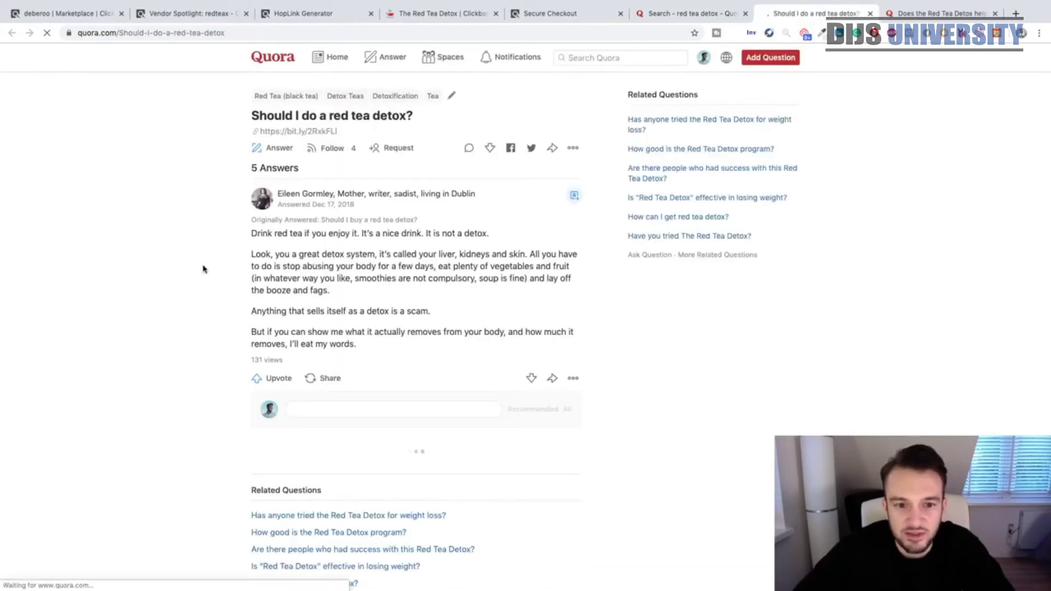
- Open the bit.ly link under the question title to check where it leads, and return to the question
right_click(281, 134)
left_click(306, 137)
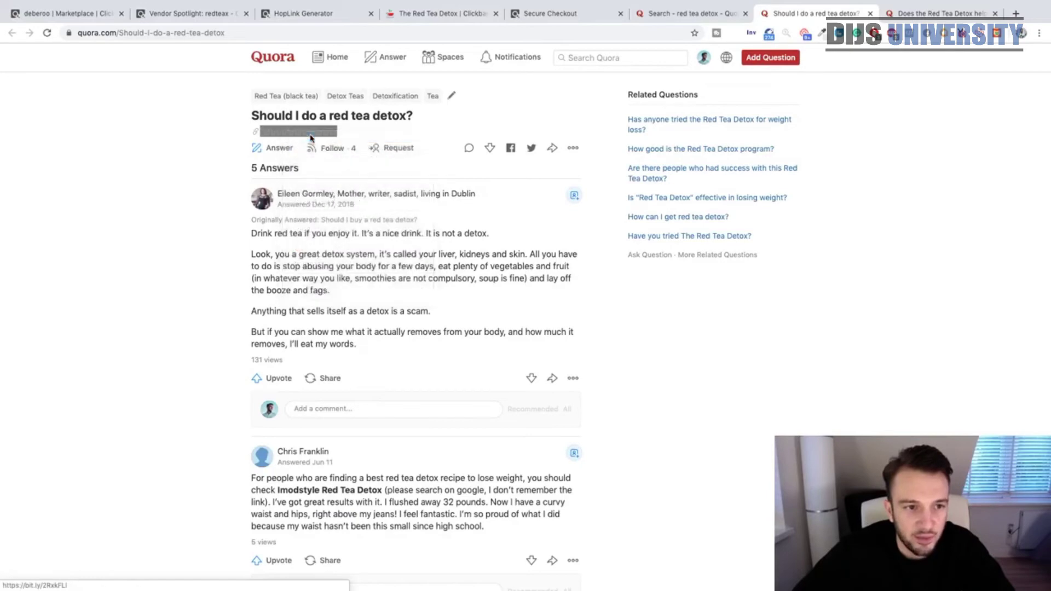
left_click(834, 17)
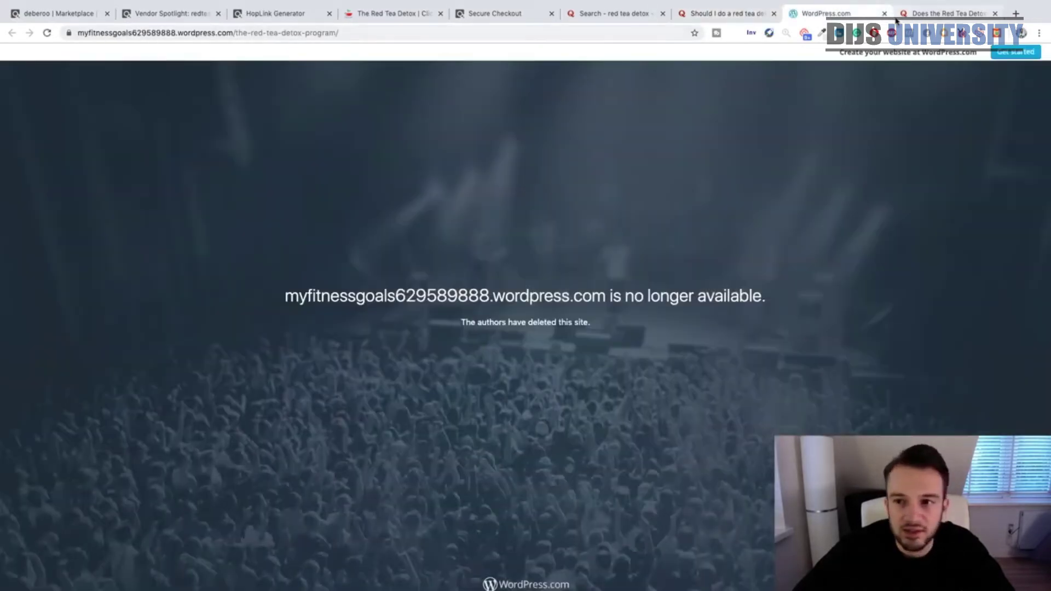
left_click(884, 13)
left_click(319, 133)
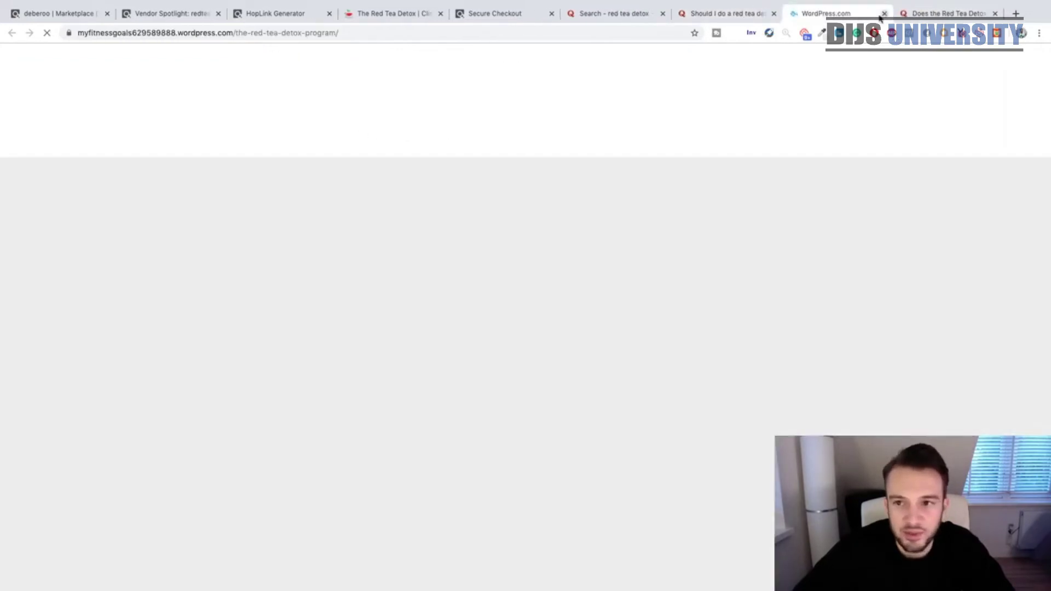
left_click(884, 13)
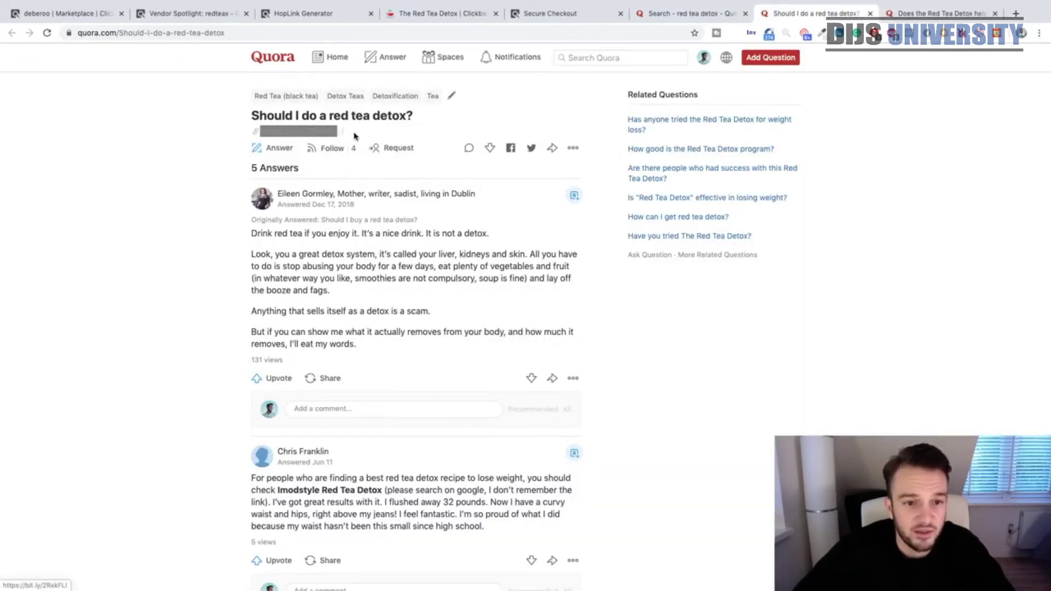
left_click_drag(353, 133, 327, 124)
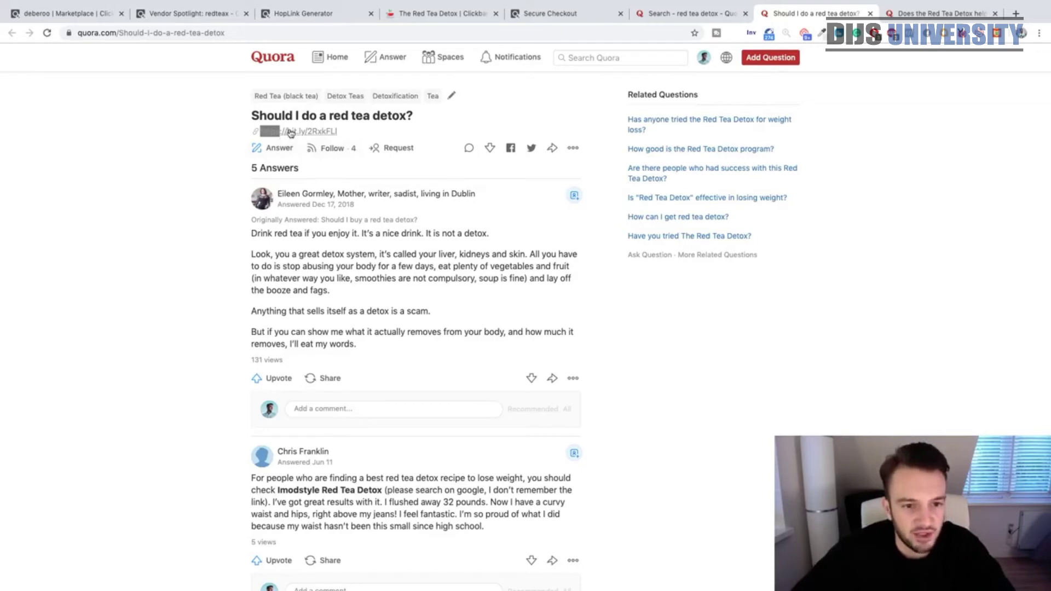
- Read through the first three answers to the question "Should I do a red tea detox?"
scroll(137, 219, "down", 1)
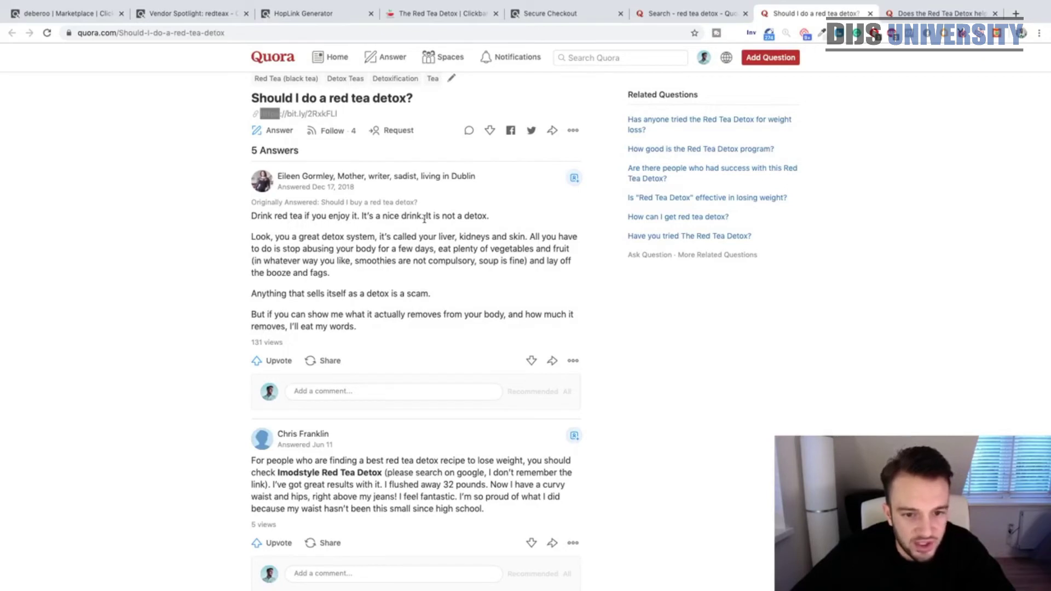
scroll(316, 326, "down", 2)
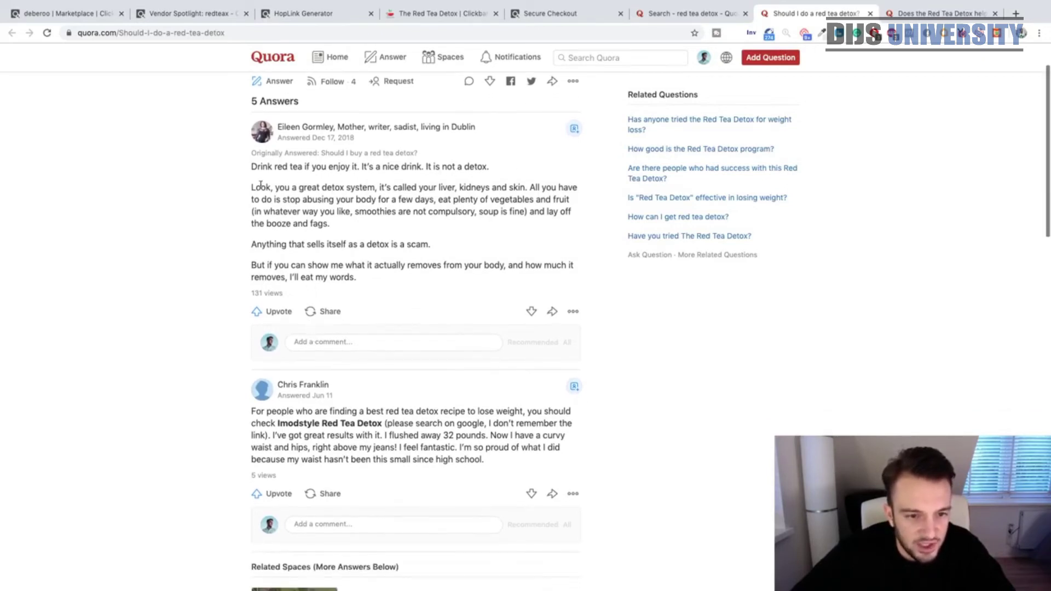
scroll(290, 208, "up", 3)
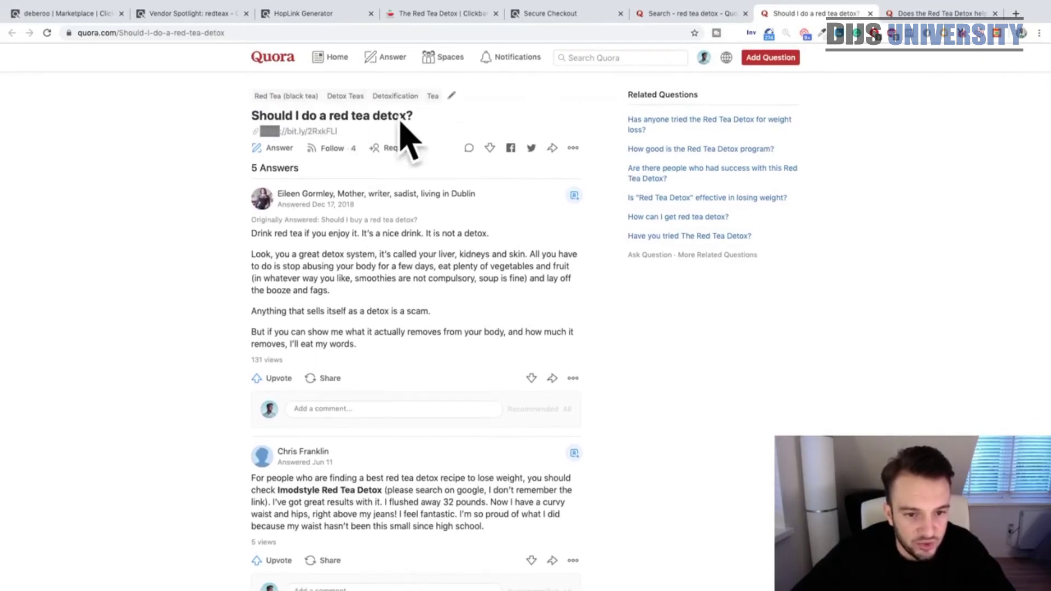
scroll(156, 293, "down", 7)
scroll(156, 293, "down", 3)
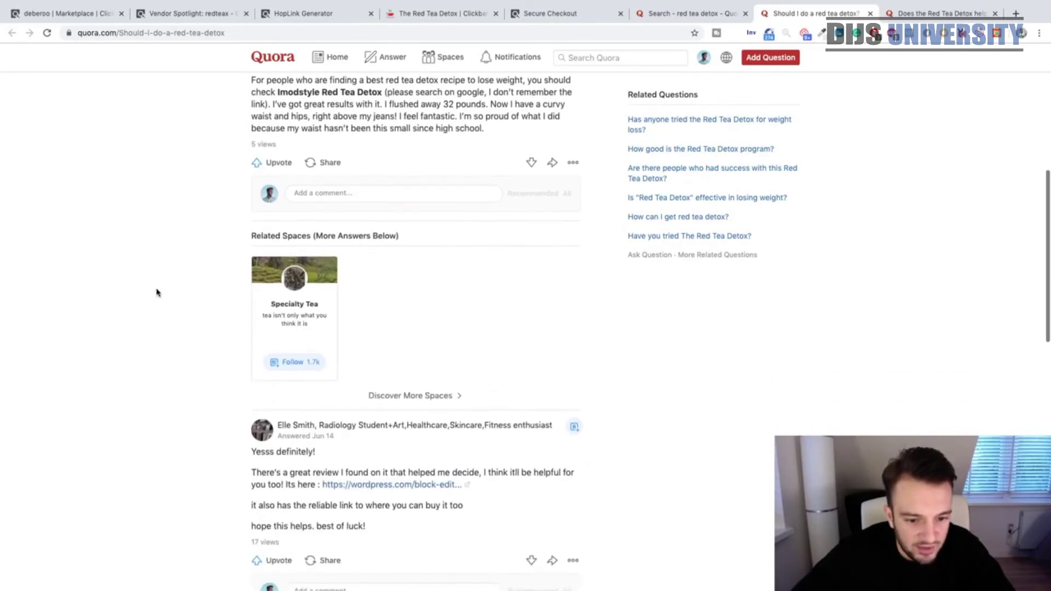
scroll(157, 293, "down", 1)
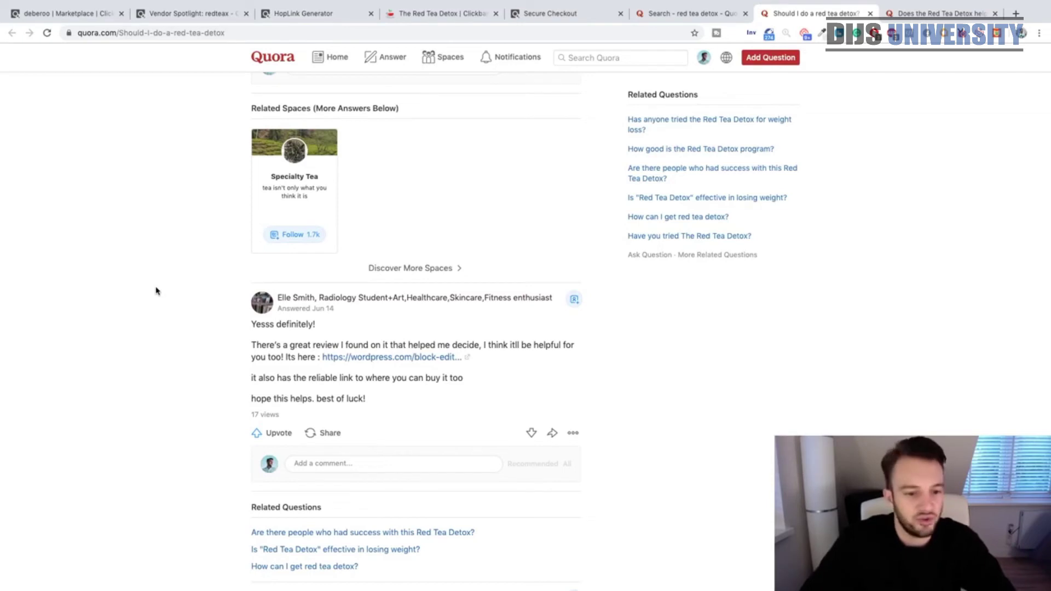
- Check the WordPress review link in the third answer, close its page, and look through the remaining answers and related questions
left_click(385, 359)
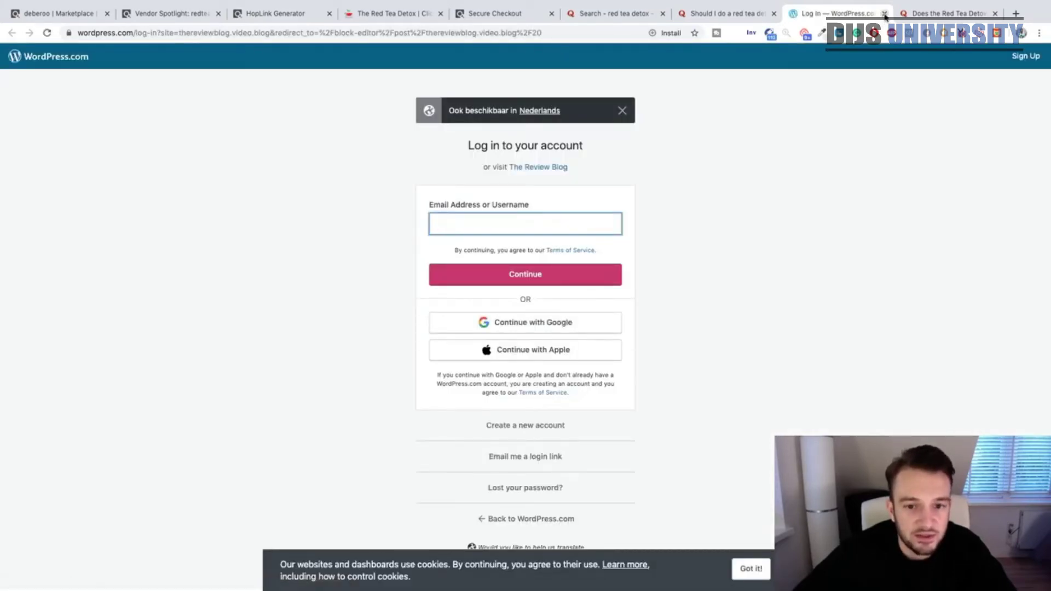
left_click(885, 14)
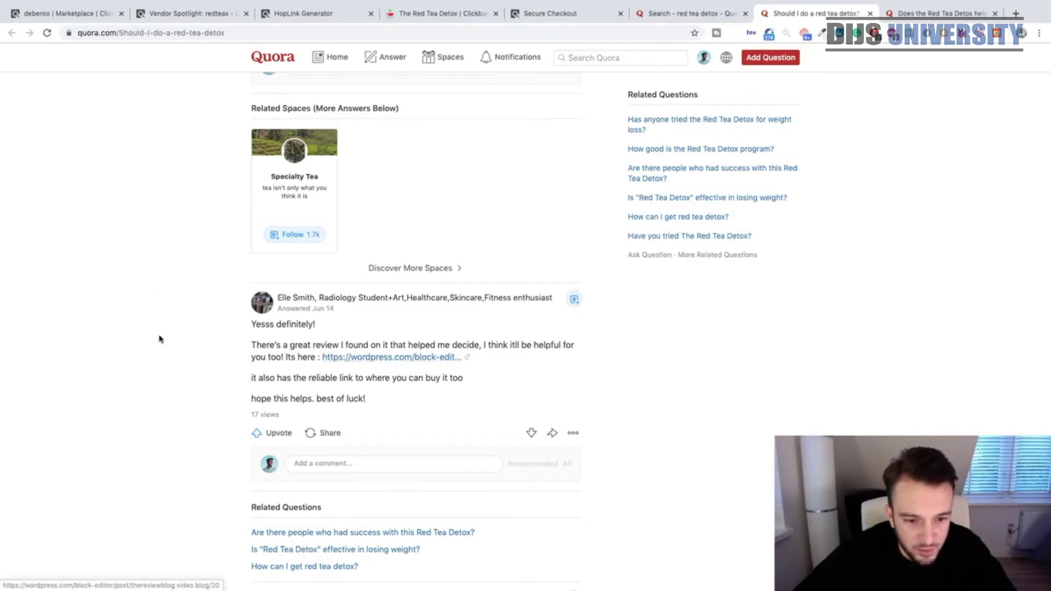
scroll(226, 403, "down", 2)
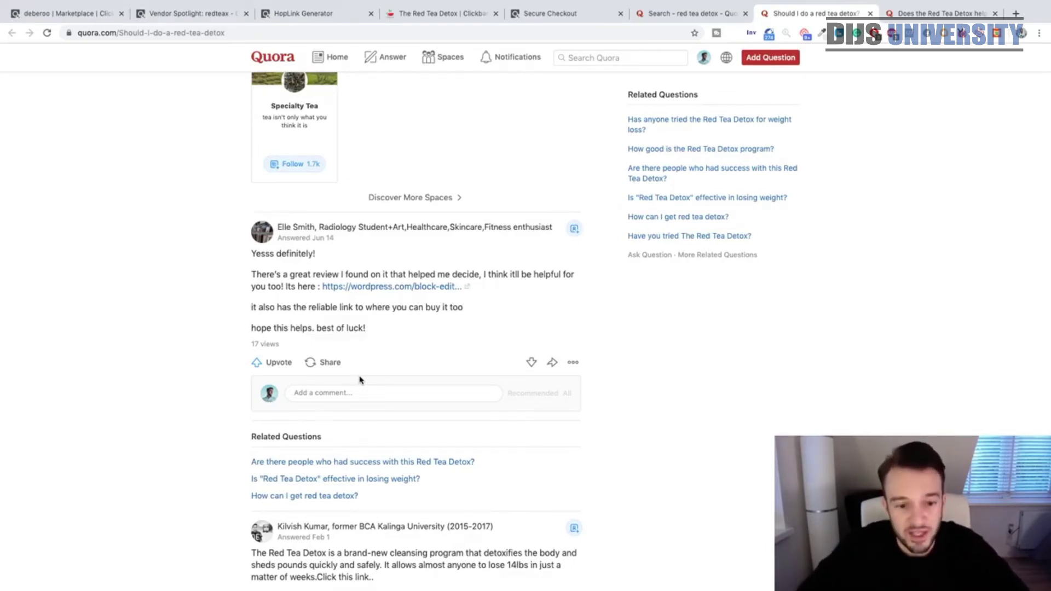
scroll(222, 392, "down", 10)
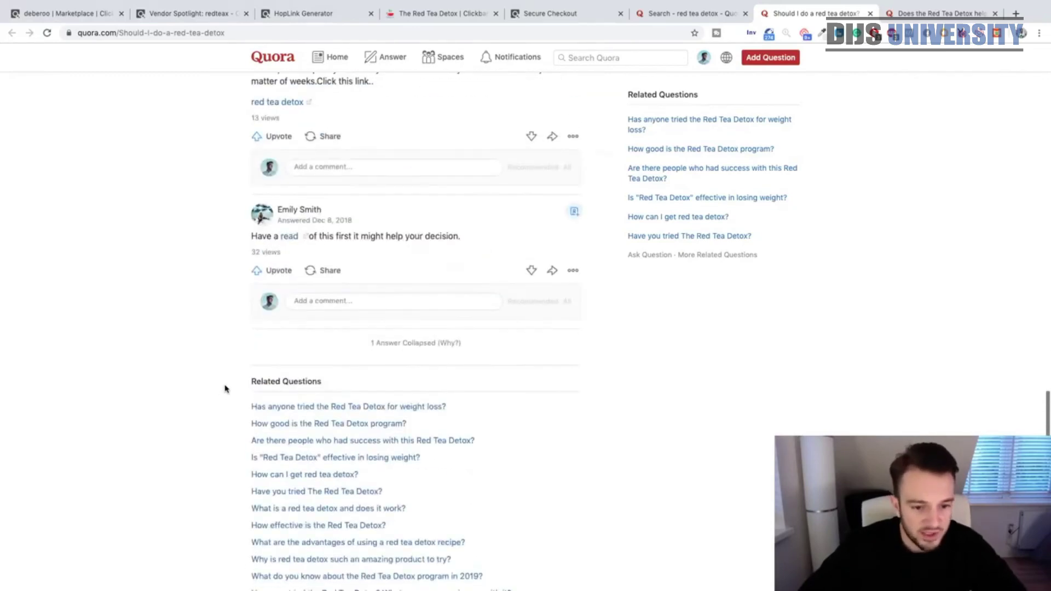
scroll(225, 389, "up", 15)
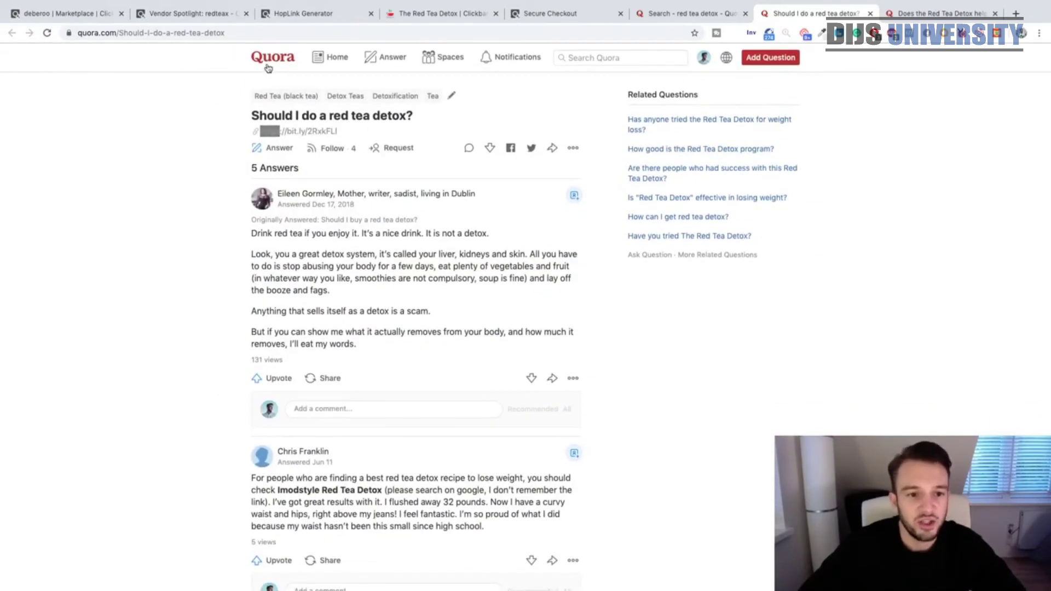
- Search Quora for "red tea detox" again without a time filter and look through the listed questions and their answers
left_click(580, 57)
type("red tea te")
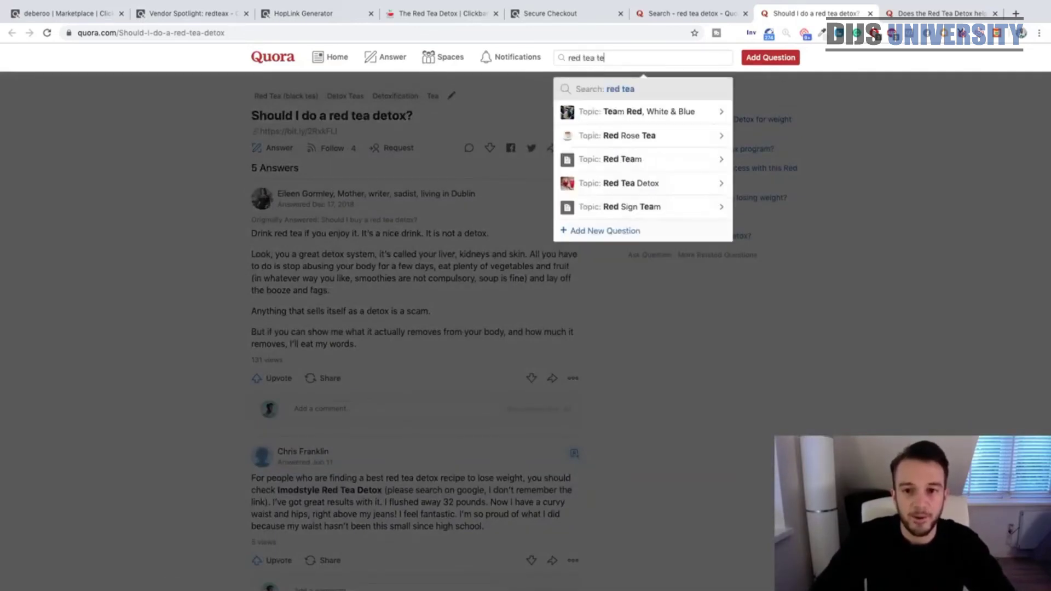
key("BackSpace")
type("etox")
key("Return")
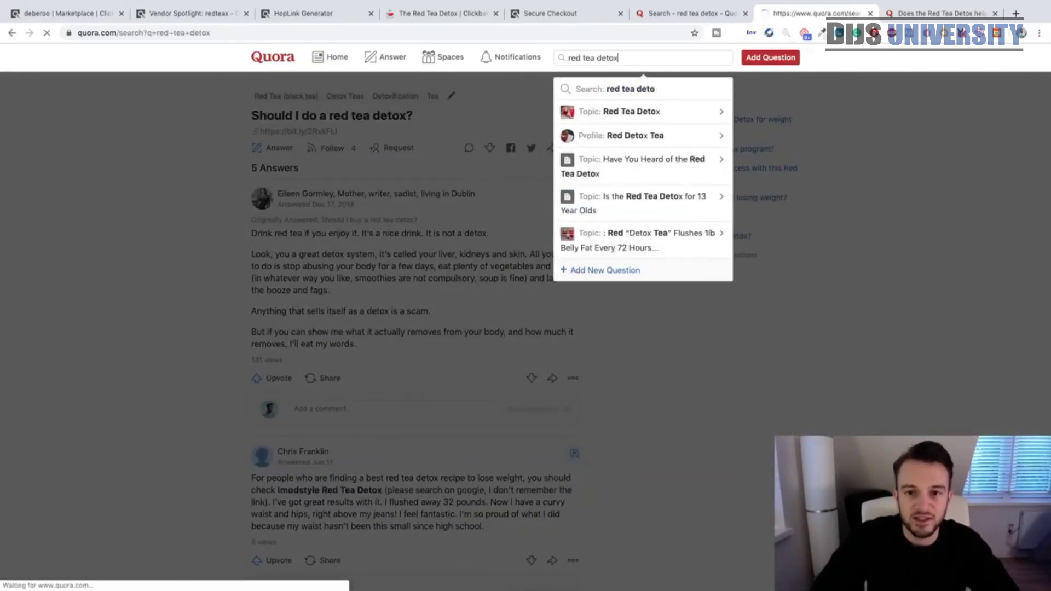
scroll(517, 141, "down", 12)
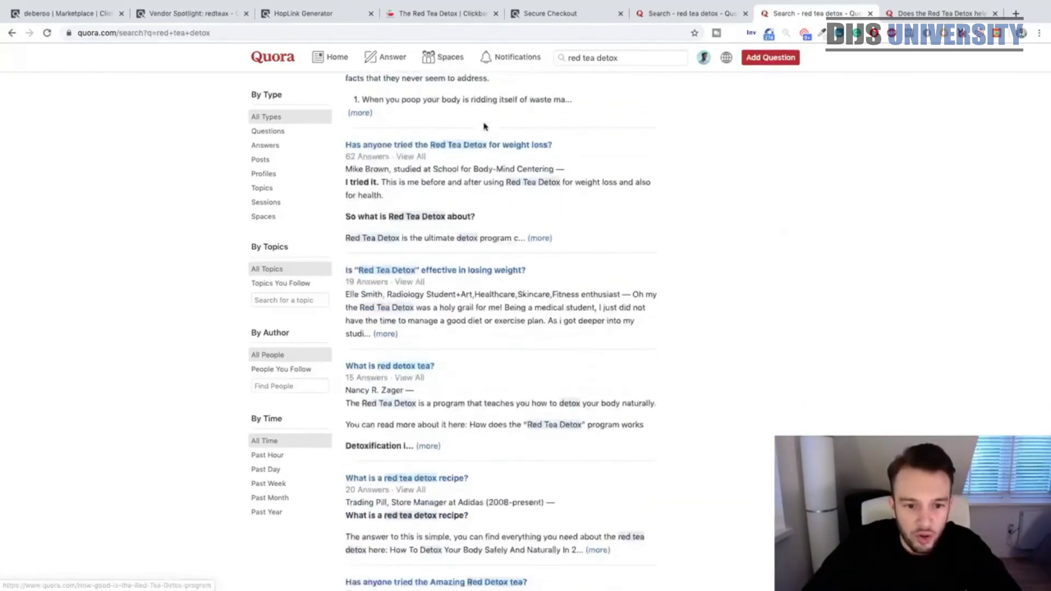
scroll(482, 131, "down", 1)
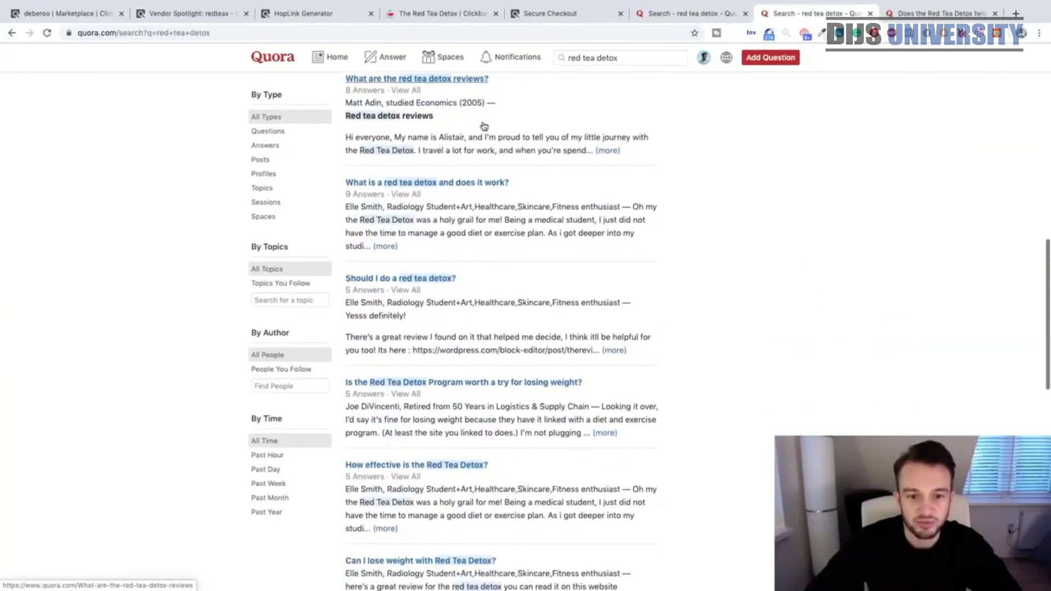
scroll(478, 192, "down", 6)
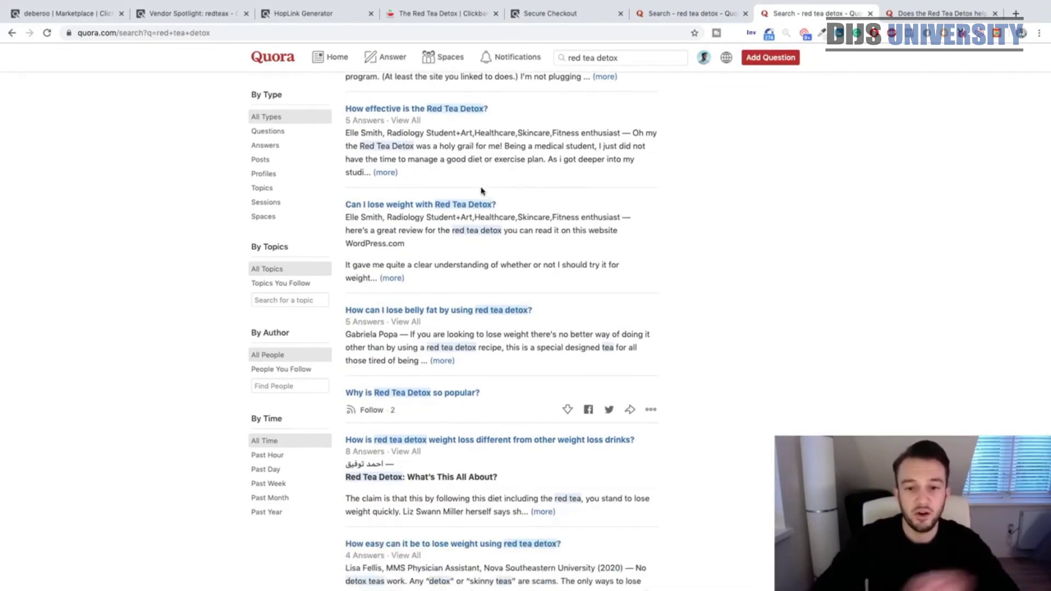
scroll(479, 217, "up", 8)
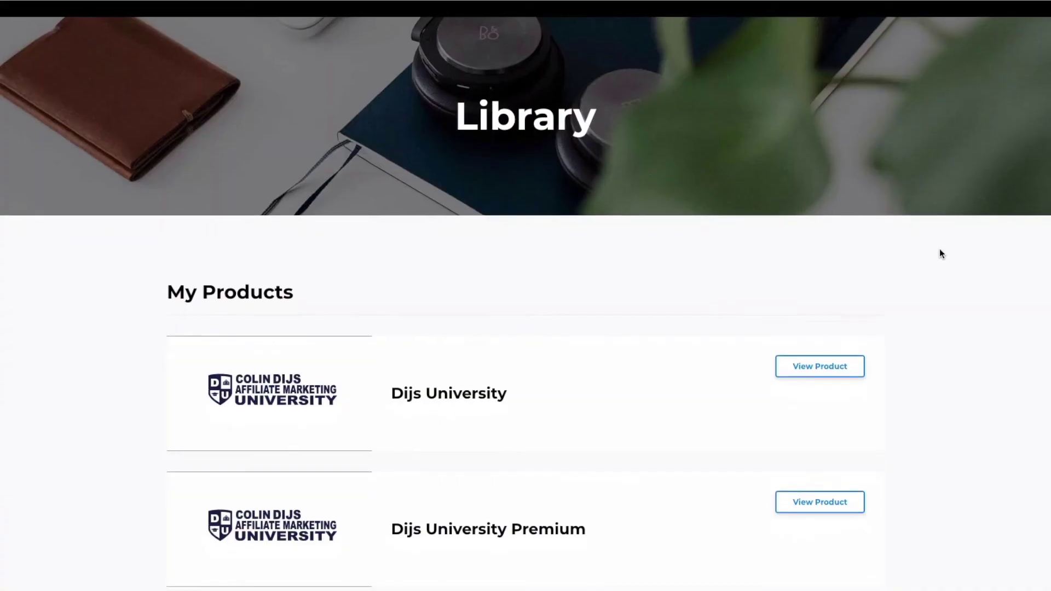
scroll(939, 253, "down", 2)
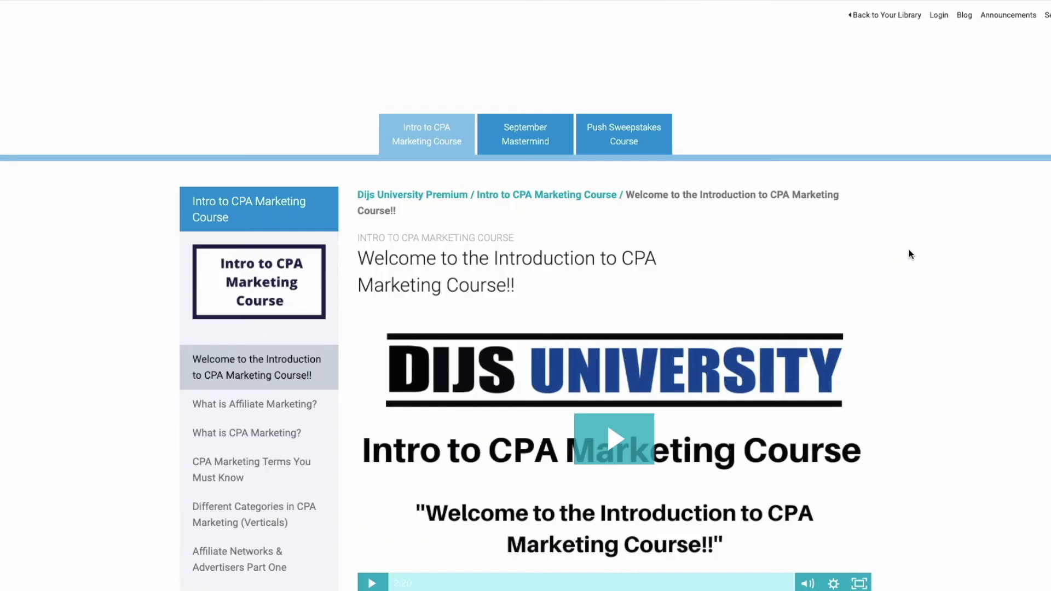
- Look through the lesson list of the Intro to CPA Marketing Course on Dijs University and the site's course categories
scroll(908, 252, "down", 2)
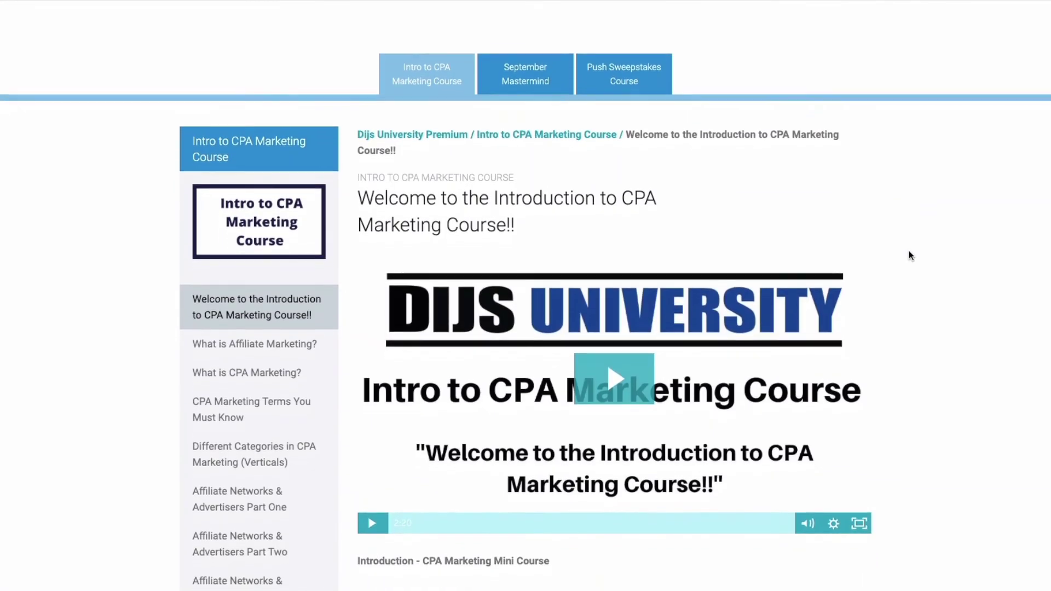
scroll(909, 252, "down", 3)
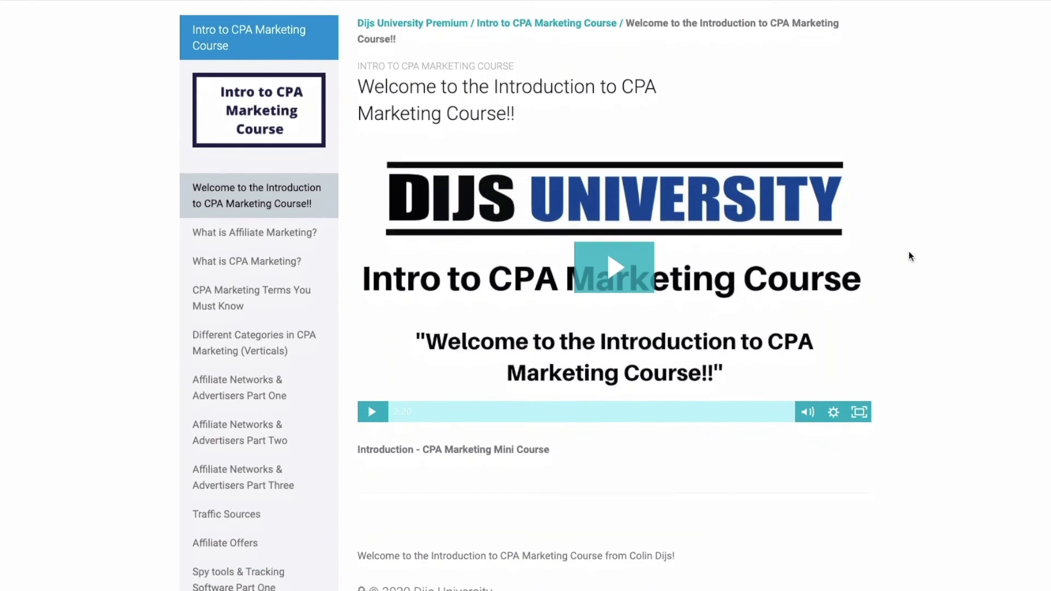
scroll(909, 255, "down", 1)
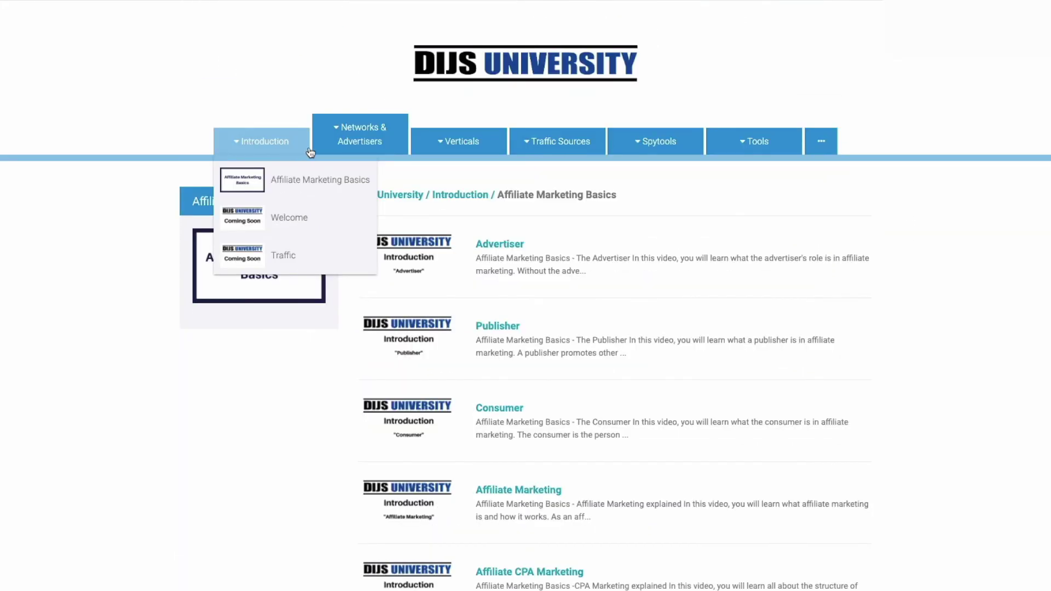
mouse_move(357, 152)
mouse_move(458, 151)
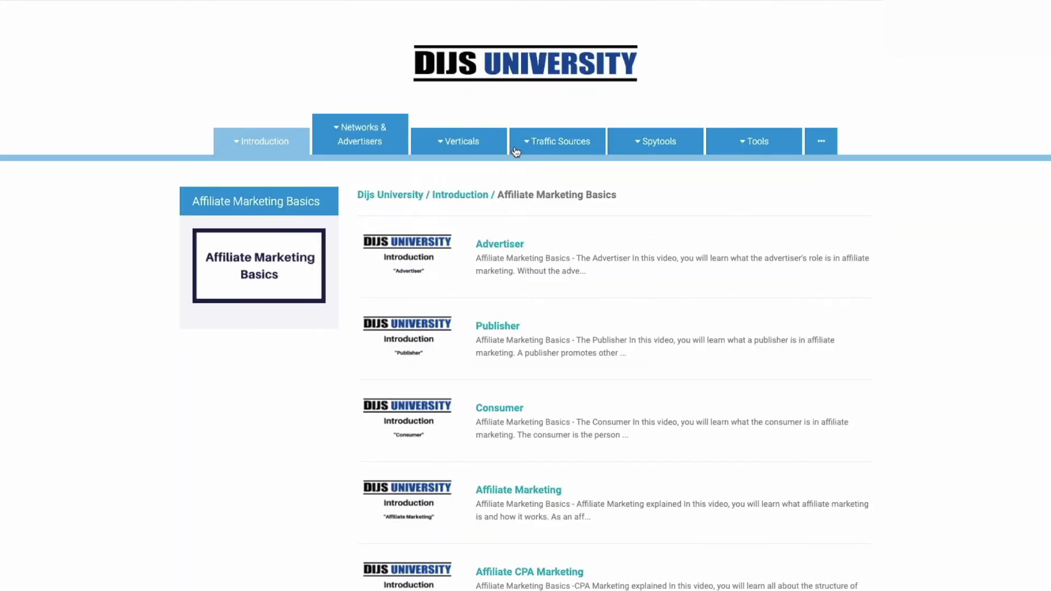
mouse_move(517, 149)
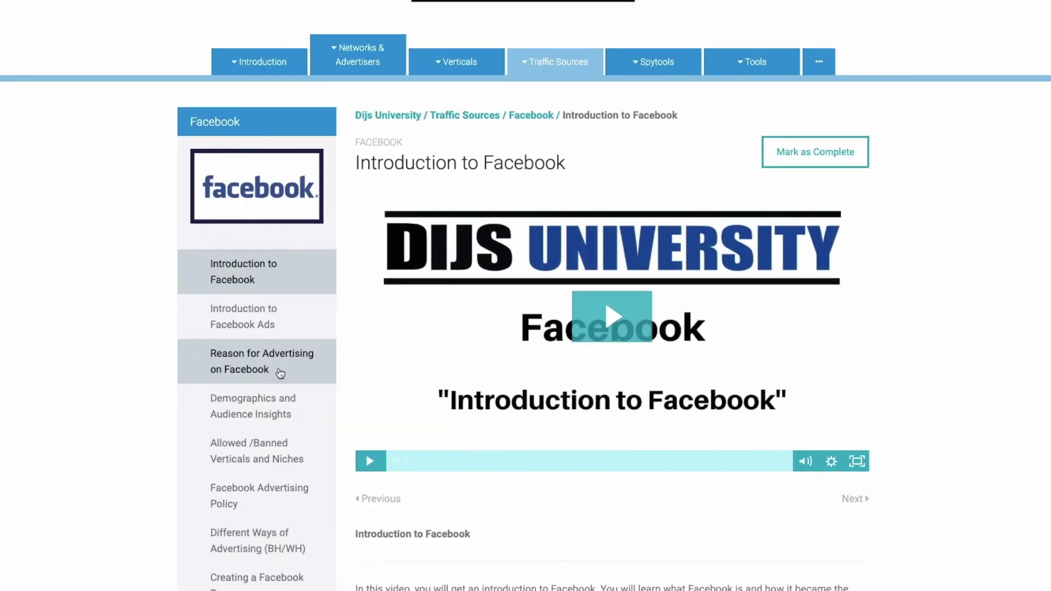
- Browse the Facebook lessons and the Zeropark quick start guides among the Traffic Sources courses
scroll(280, 374, "down", 2)
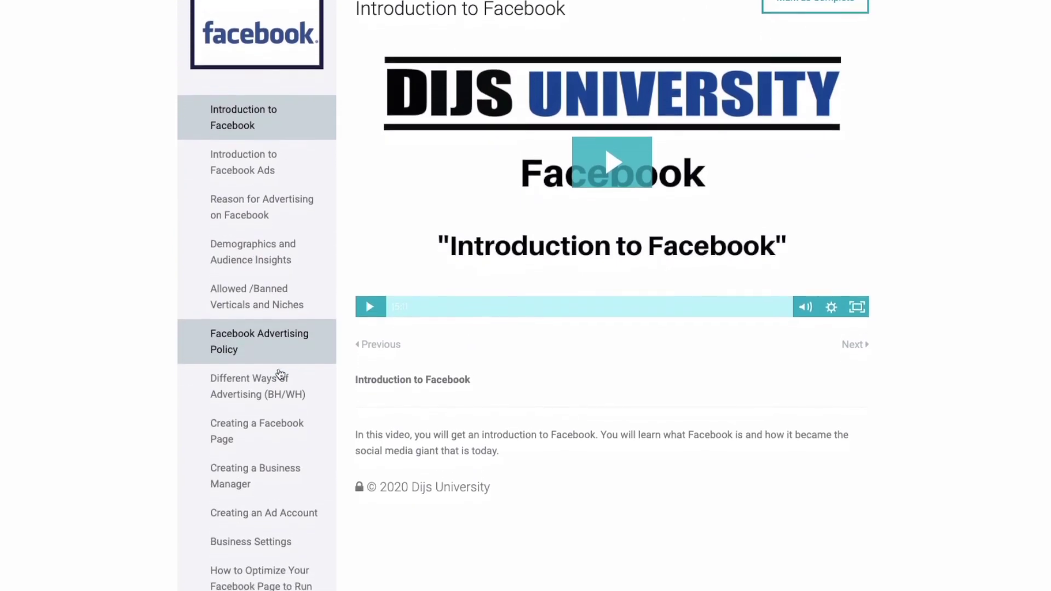
scroll(278, 375, "down", 4)
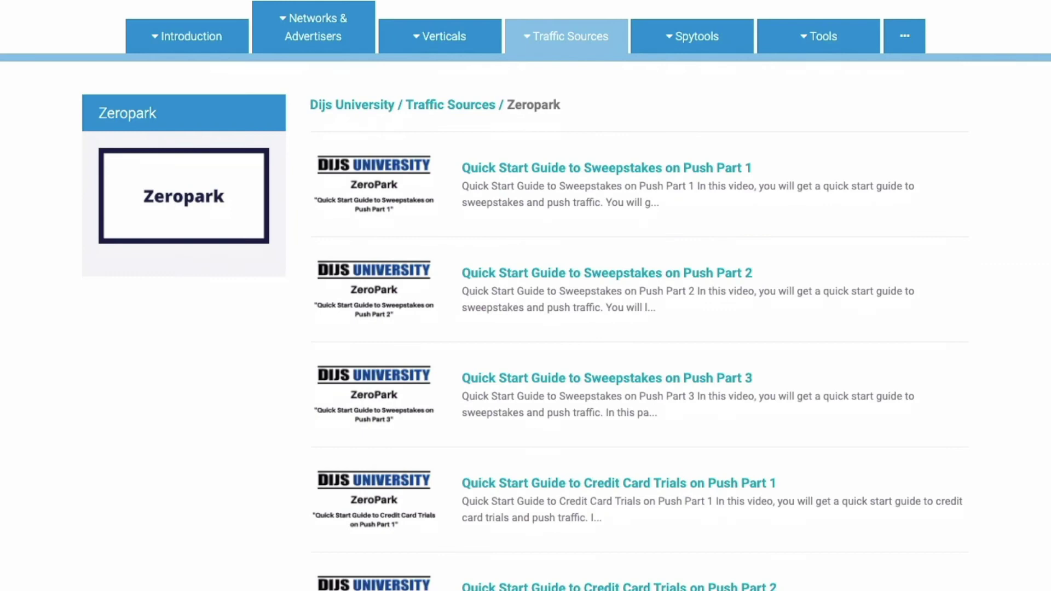
scroll(526, 296, "down", 5)
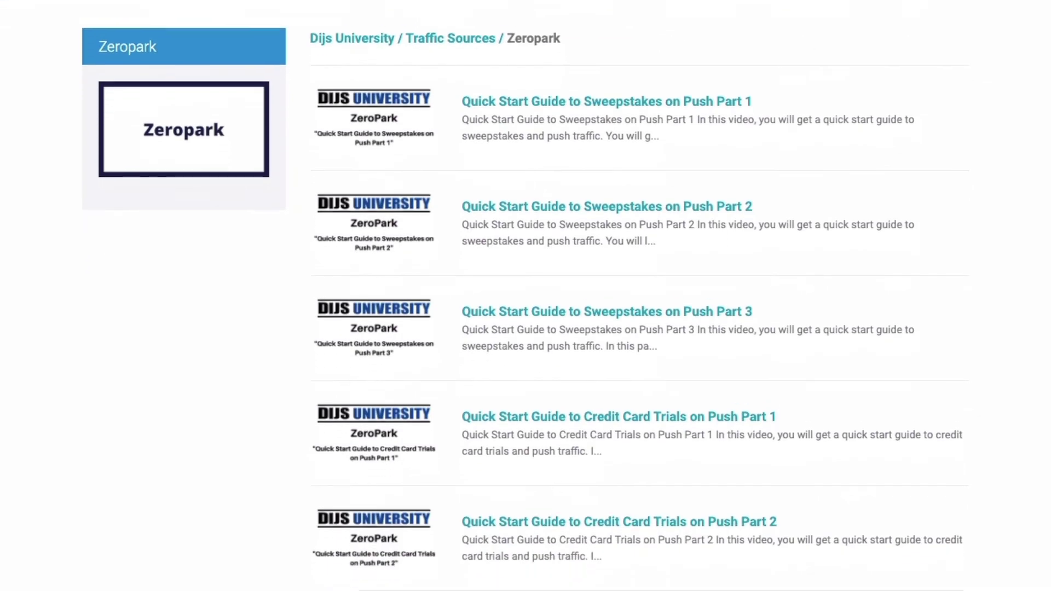
scroll(525, 296, "up", 3)
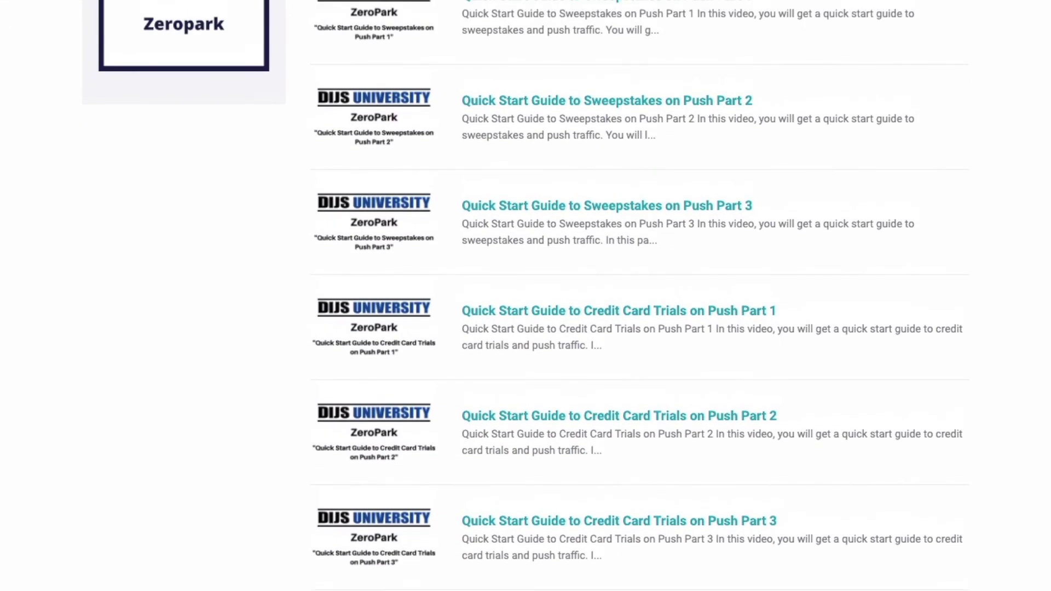